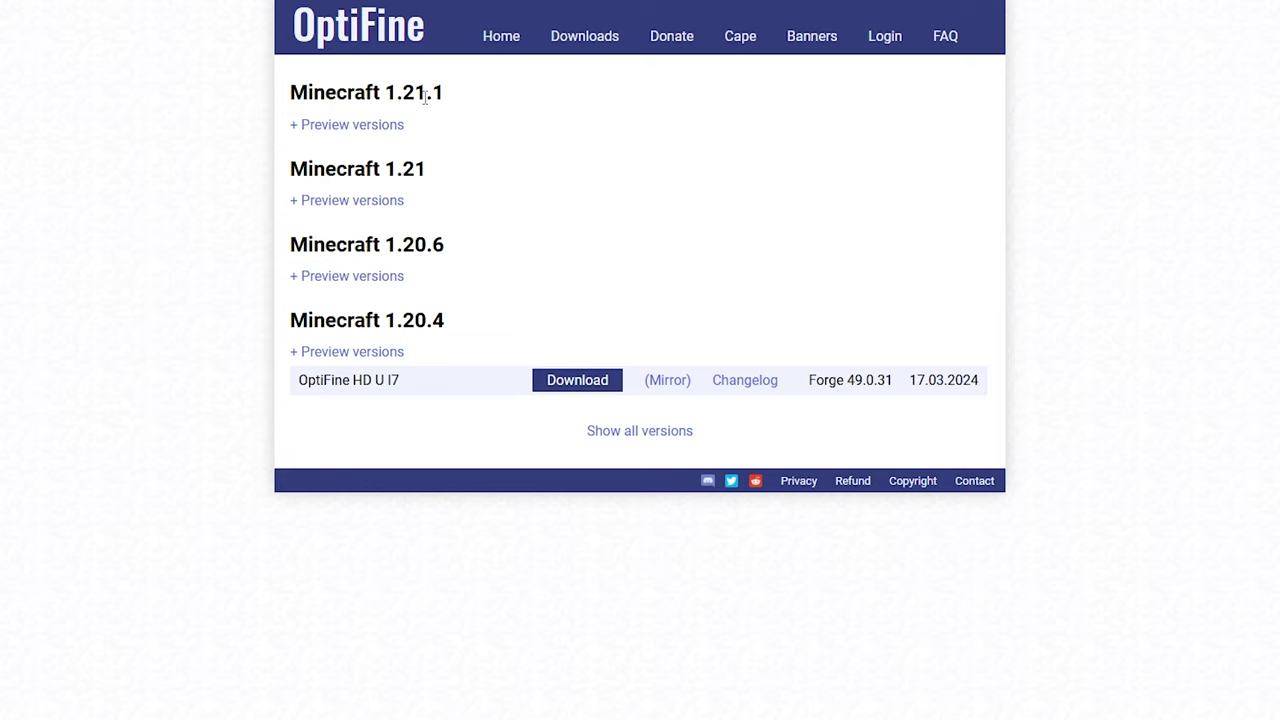
# Expand the 1.21.1 preview versions and download the HD U J1 pre12 preview from its mirror.
pyautogui.click(318, 126)
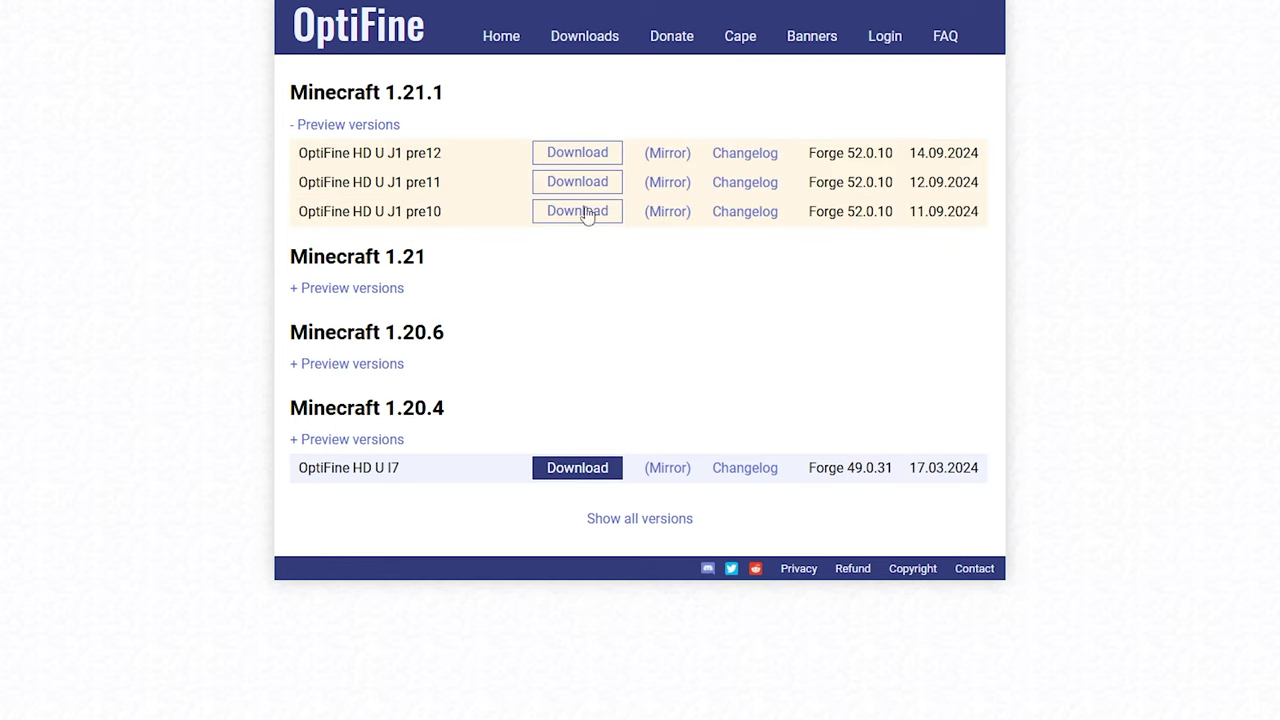
pyautogui.click(667, 155)
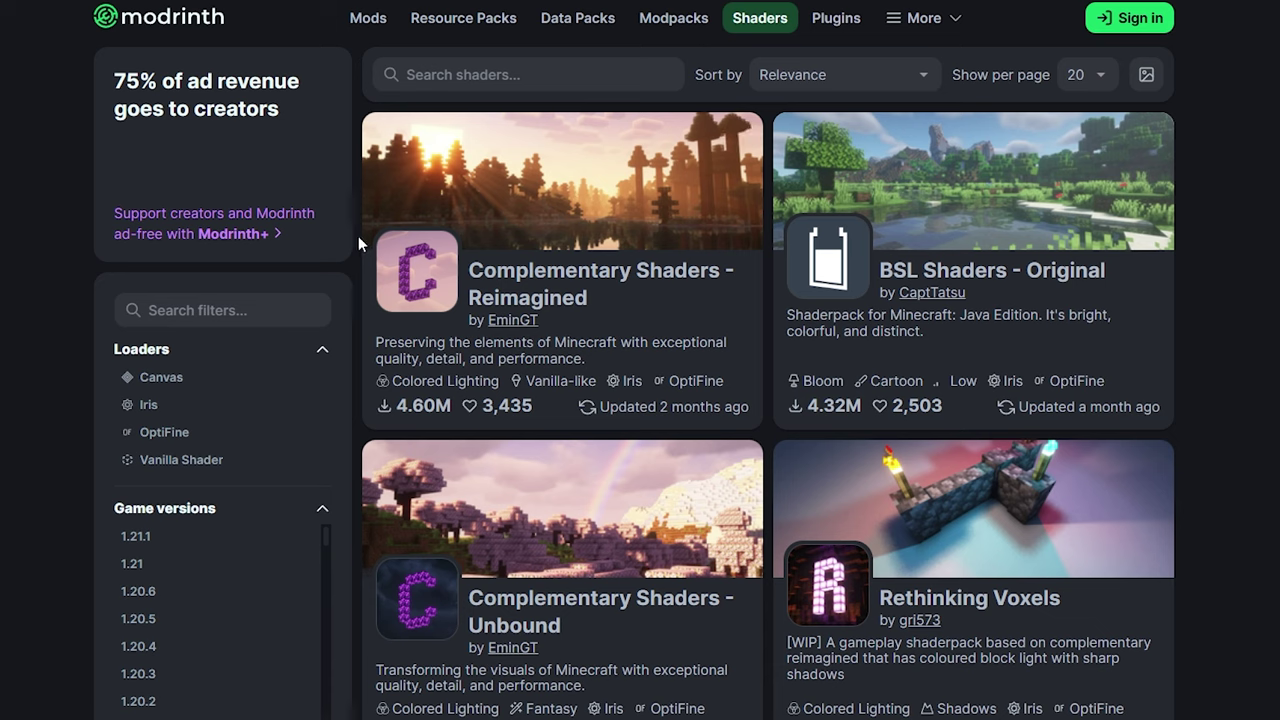
# Filter Modrinth's shader packs to game version 1.21.1 and browse the results for BSL Shaders.
pyautogui.scroll(-2, 356, 238)
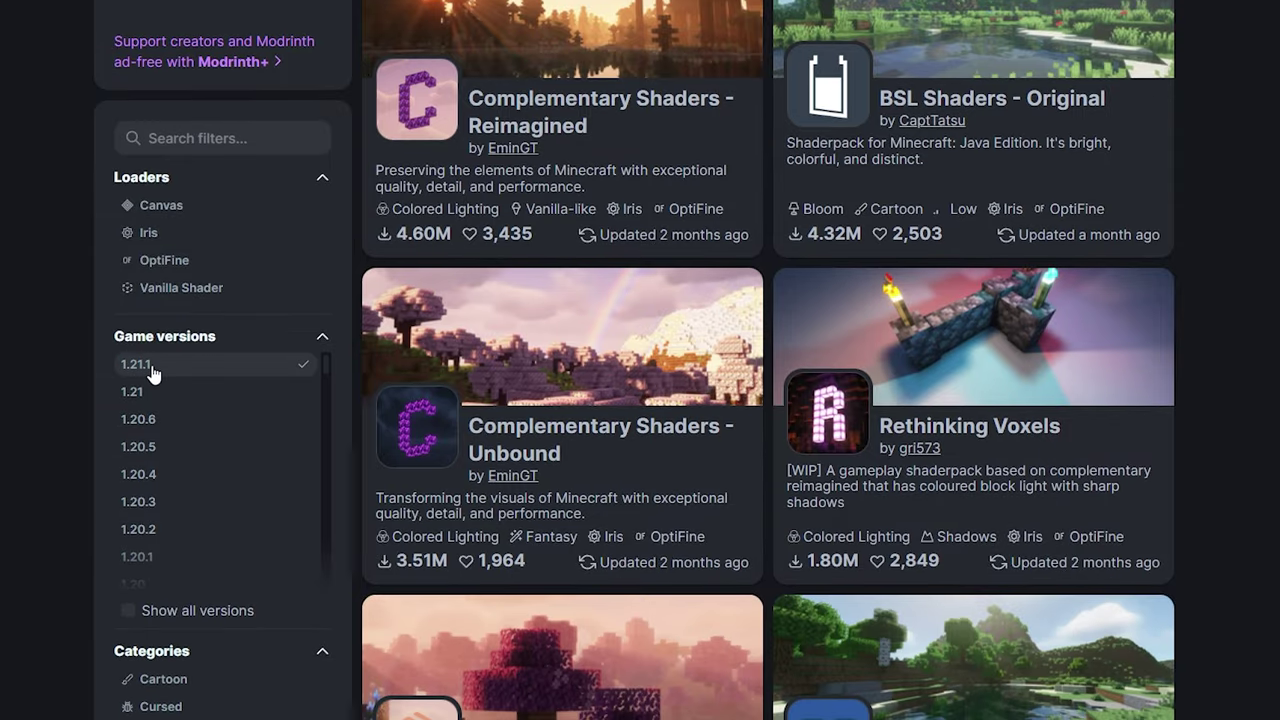
pyautogui.click(146, 391)
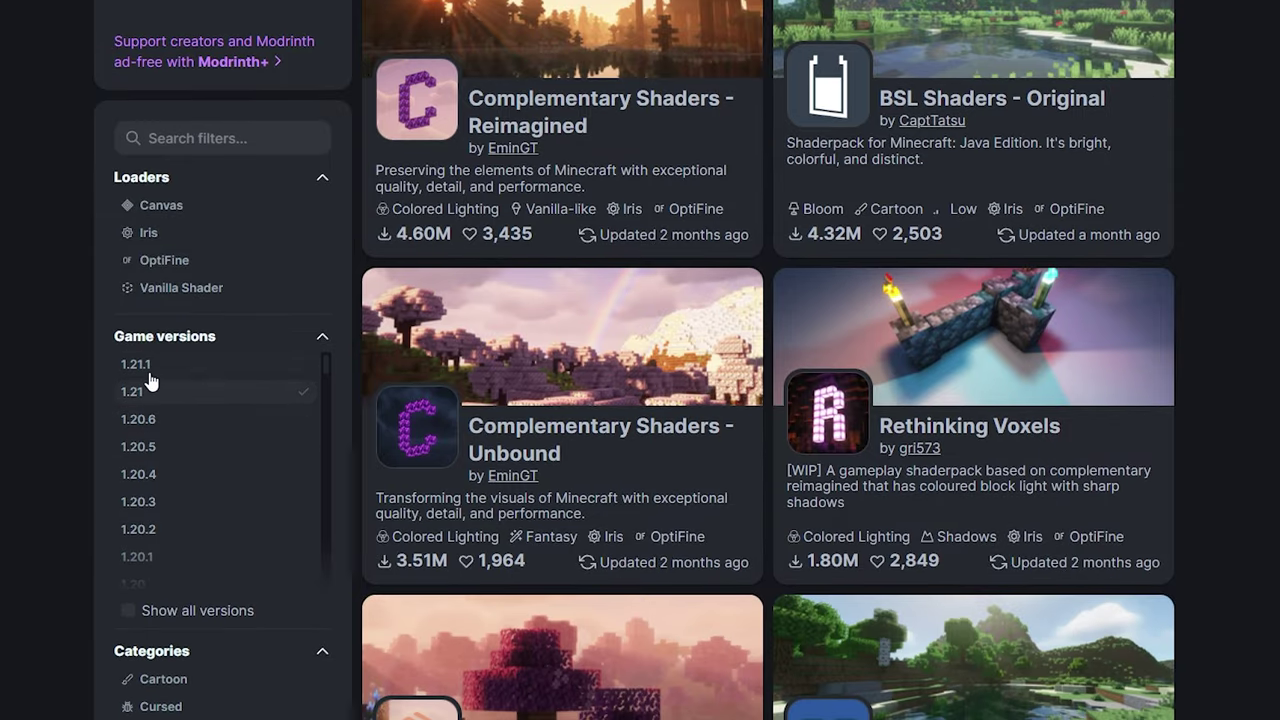
pyautogui.click(141, 366)
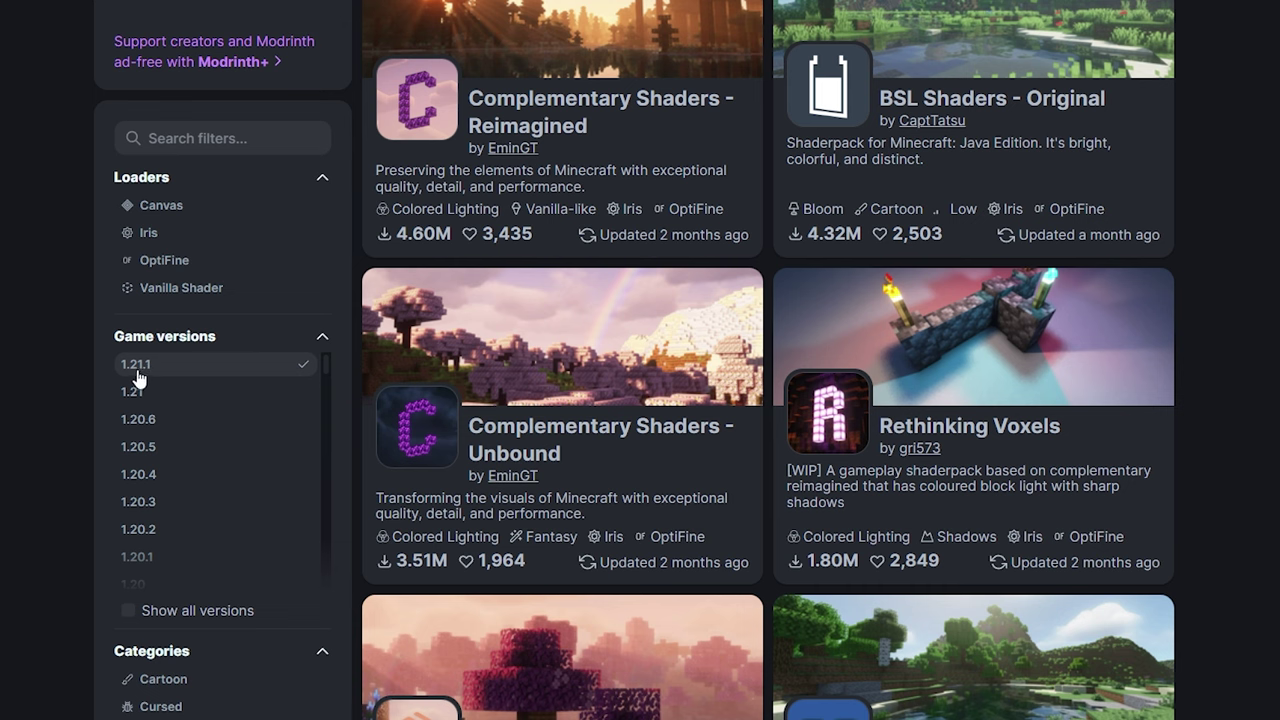
pyautogui.click(139, 368)
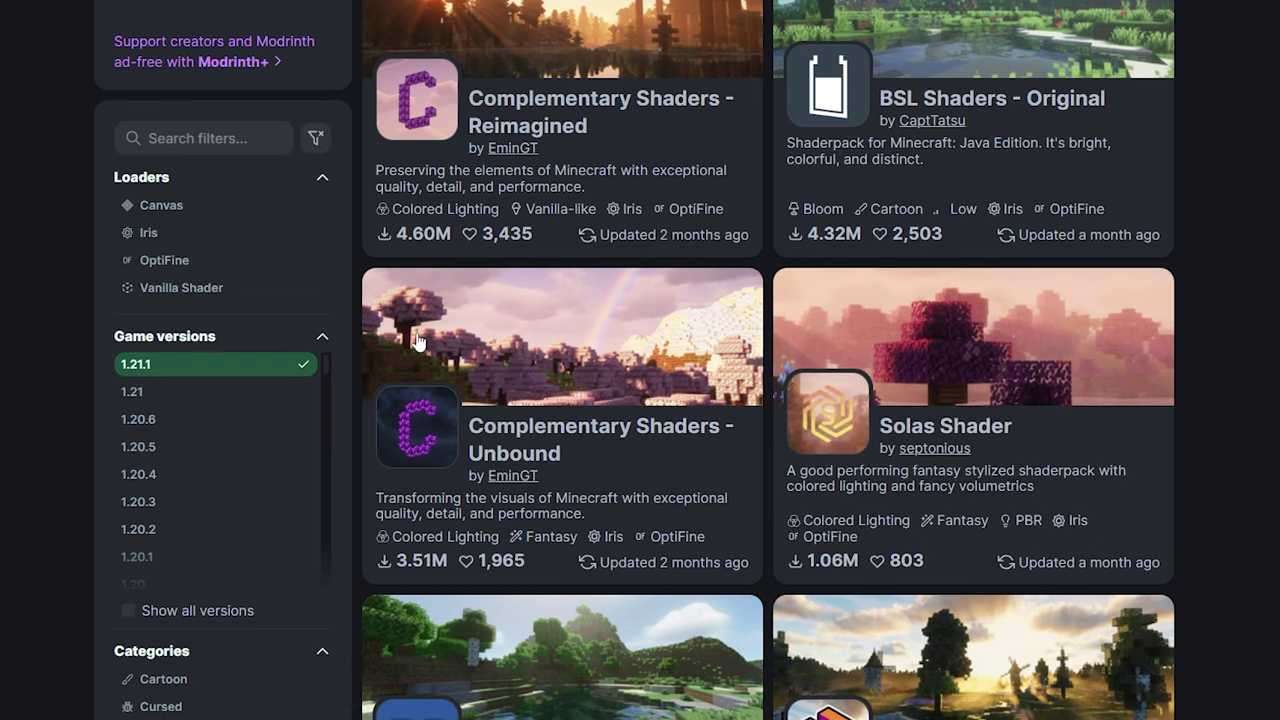
pyautogui.scroll(2, 740, 290)
pyautogui.scroll(-1, 695, 318)
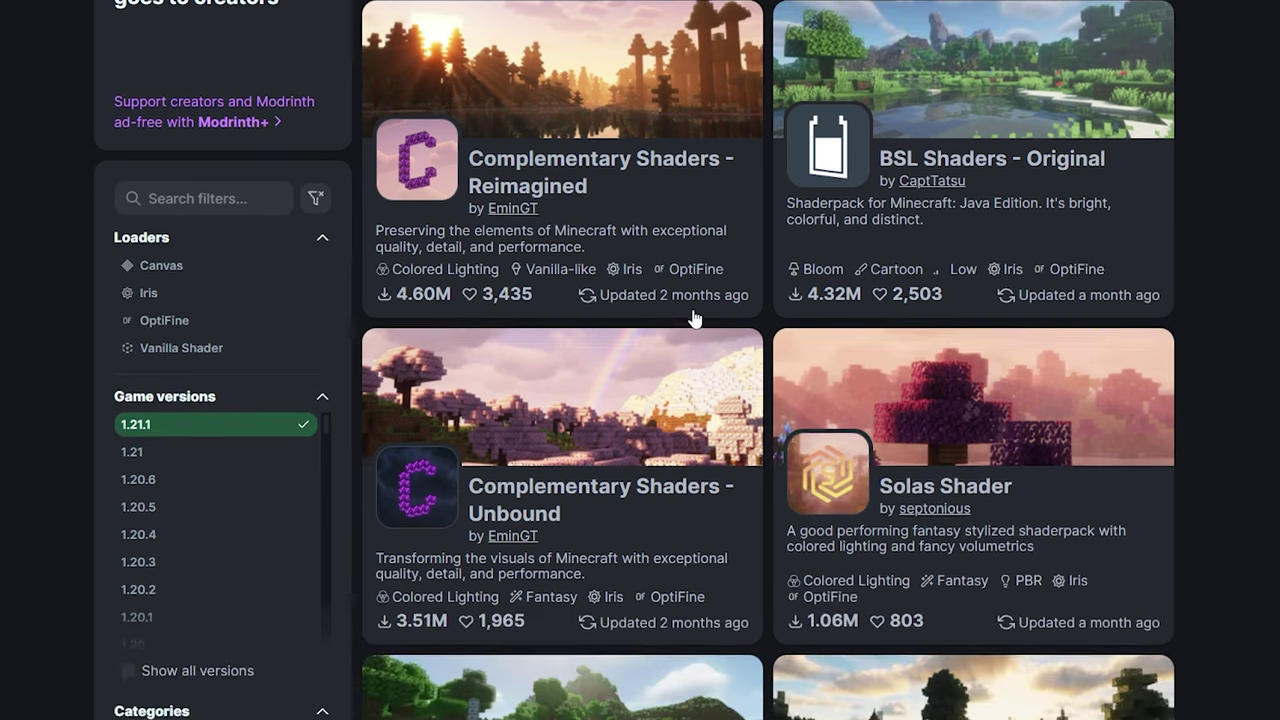
pyautogui.scroll(-3, 695, 318)
pyautogui.scroll(2, 673, 252)
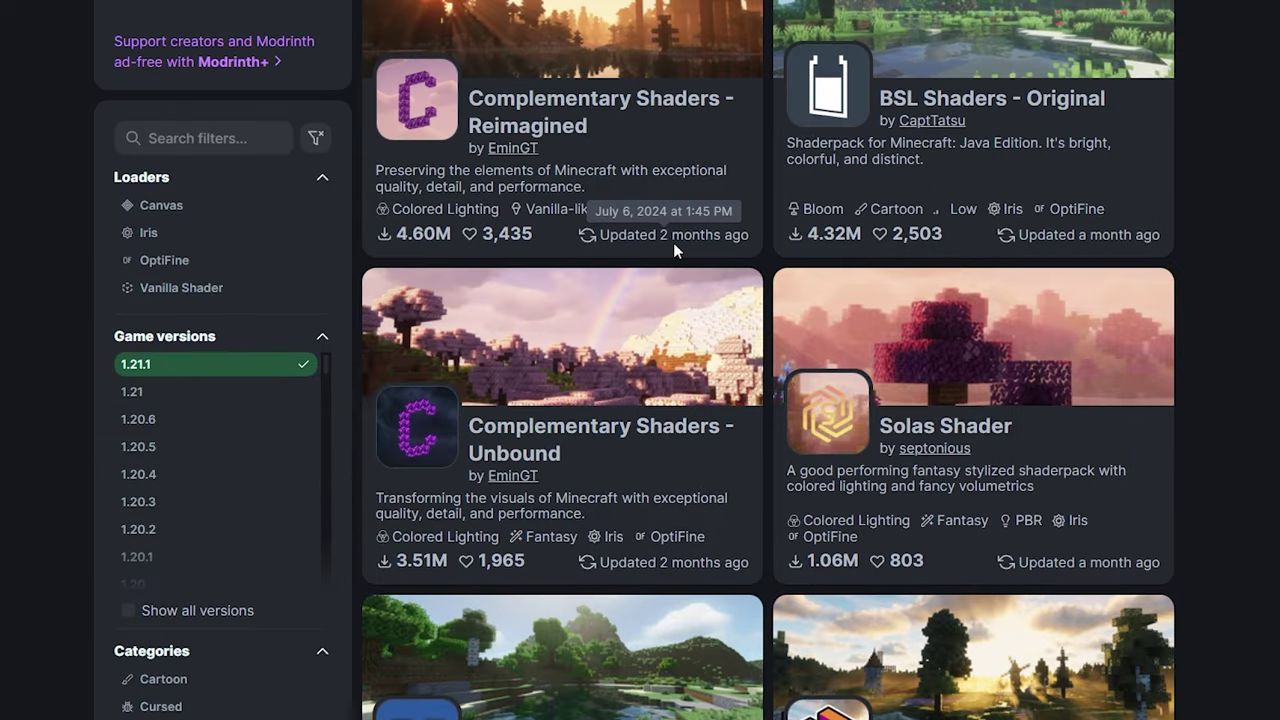
pyautogui.scroll(1, 767, 275)
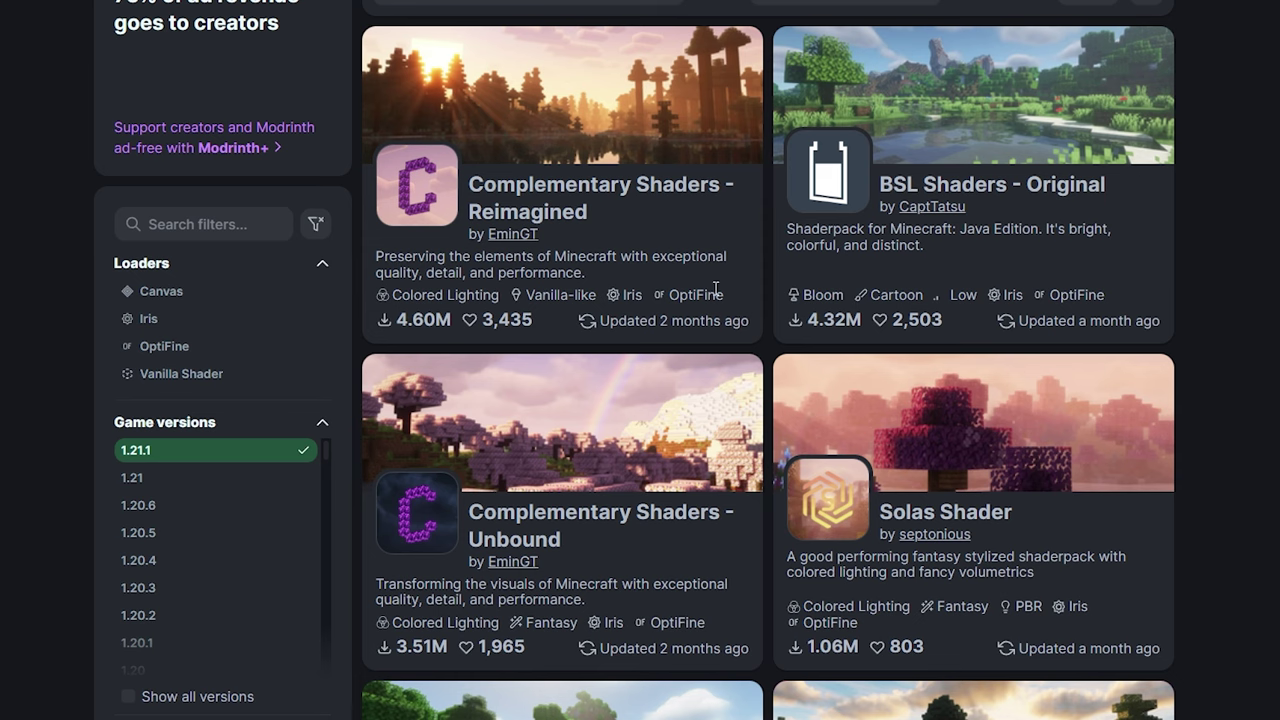
pyautogui.scroll(-1, 737, 232)
pyautogui.scroll(-5, 737, 229)
pyautogui.scroll(5, 740, 251)
# Download version 8.3 from the BSL Shaders - Original versions list.
pyautogui.click(972, 190)
pyautogui.scroll(-1, 670, 155)
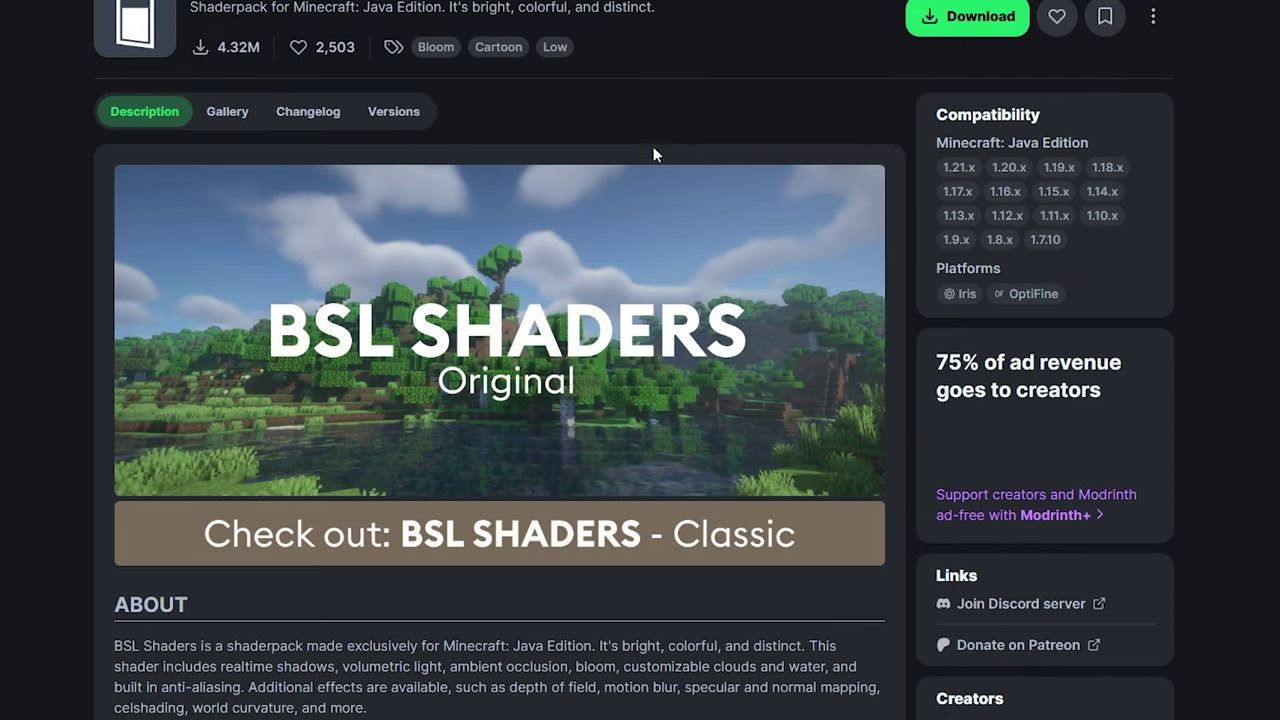
pyautogui.click(380, 114)
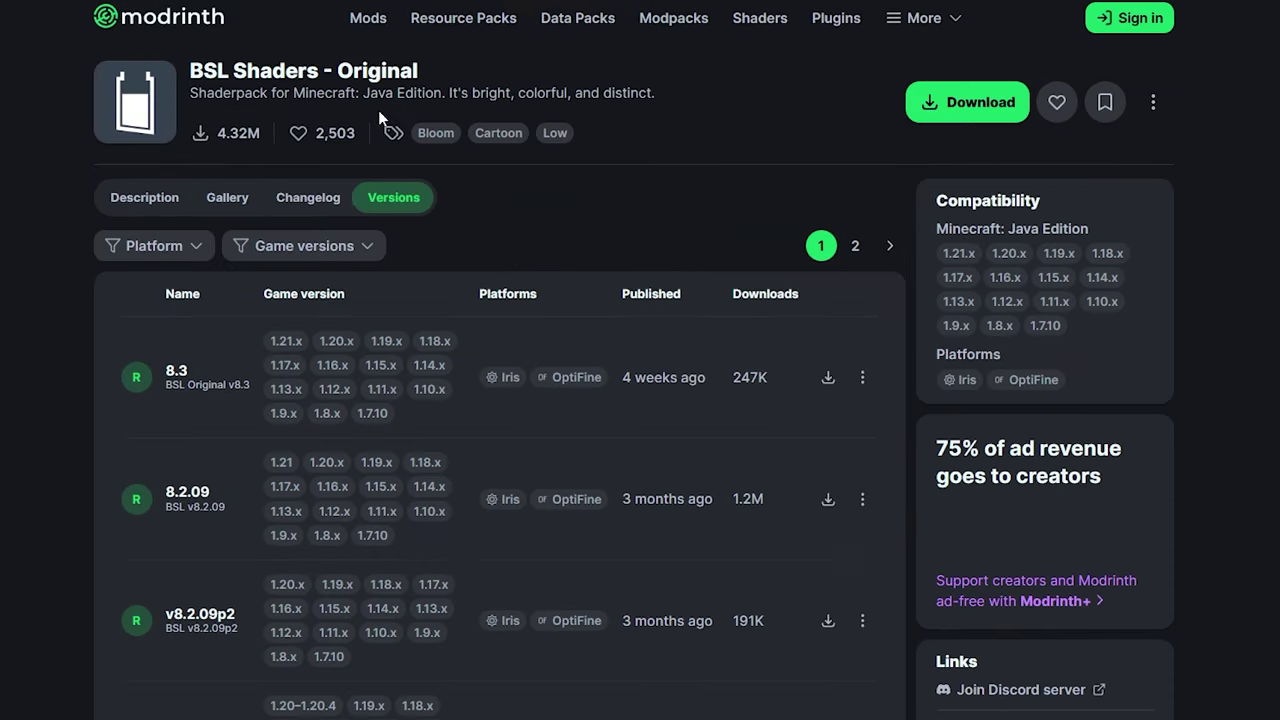
pyautogui.scroll(-2, 597, 140)
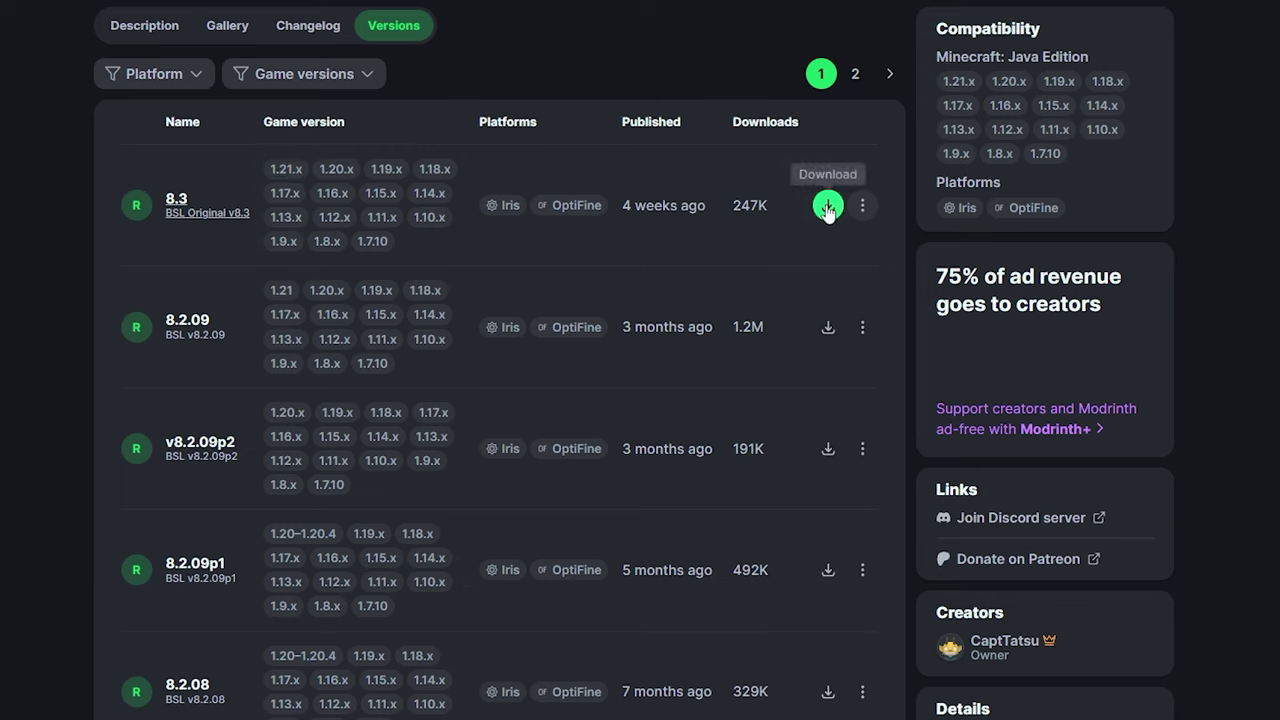
pyautogui.click(828, 206)
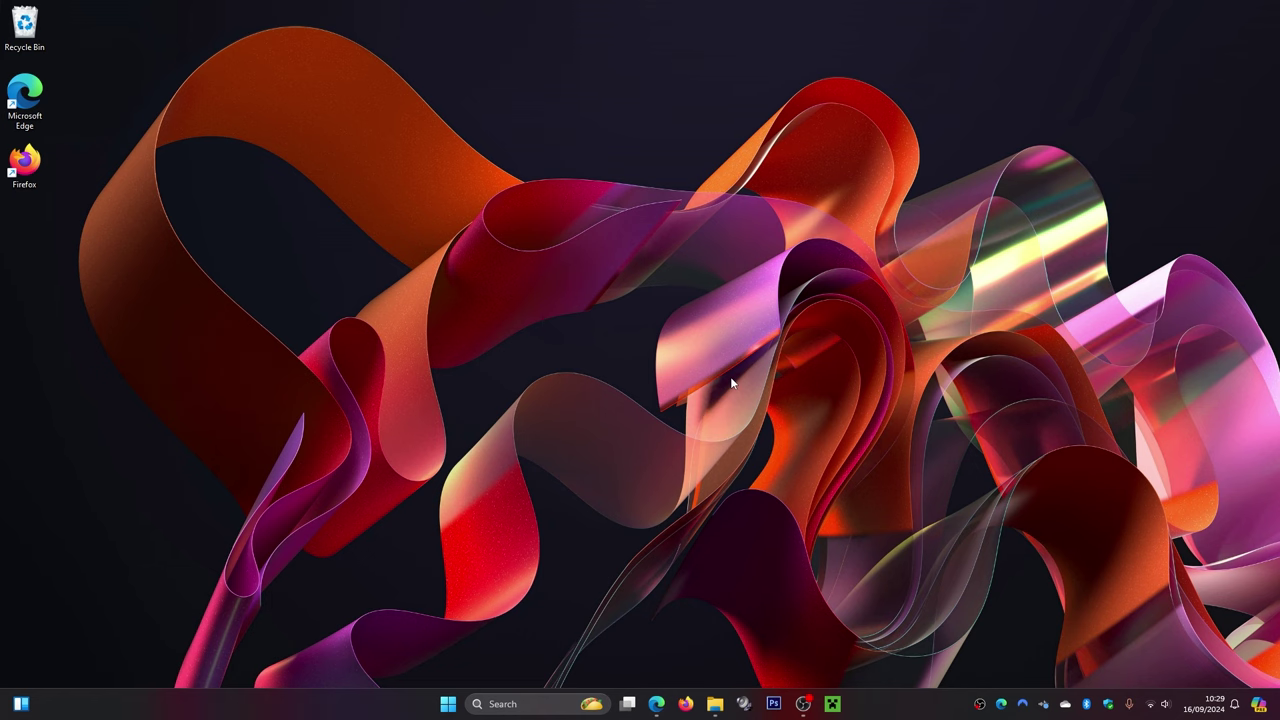
# Move the BSLOriginal_v8.3 folder and OptiFine 1.21.1 pre12 jar from Downloads to the desktop.
pyautogui.click(714, 704)
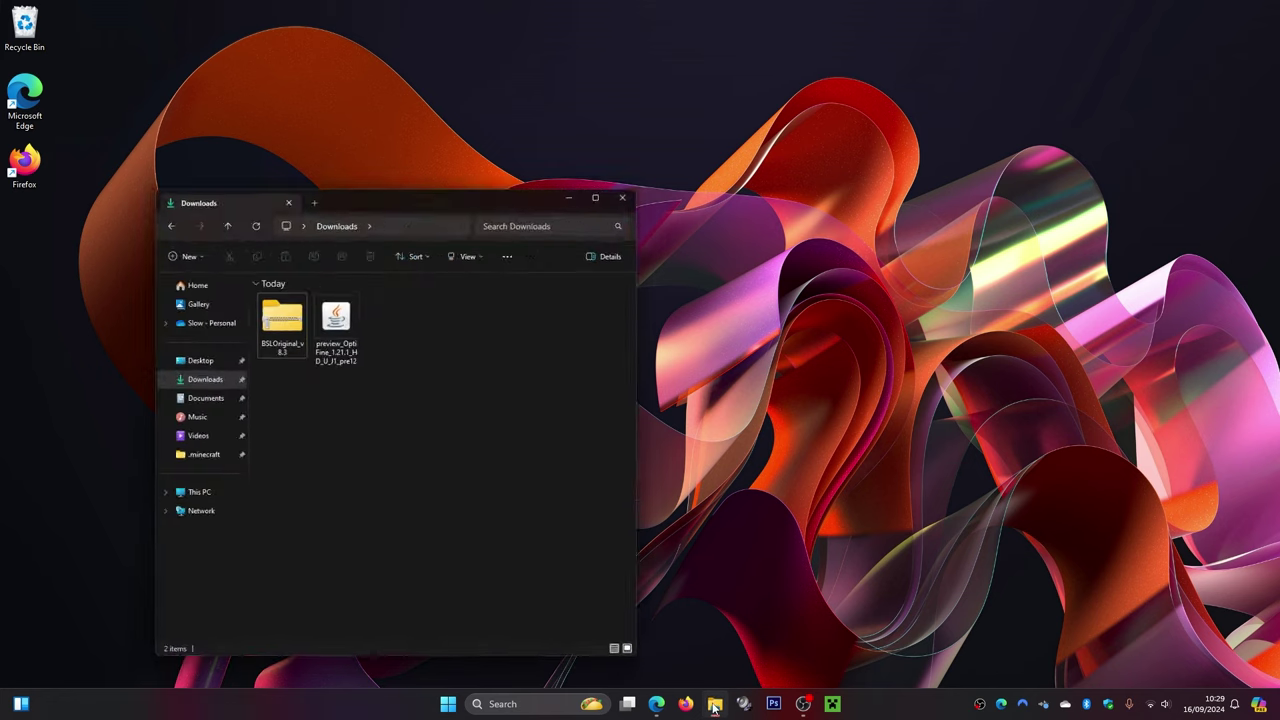
pyautogui.moveTo(336, 338); pyautogui.dragTo(733, 130)
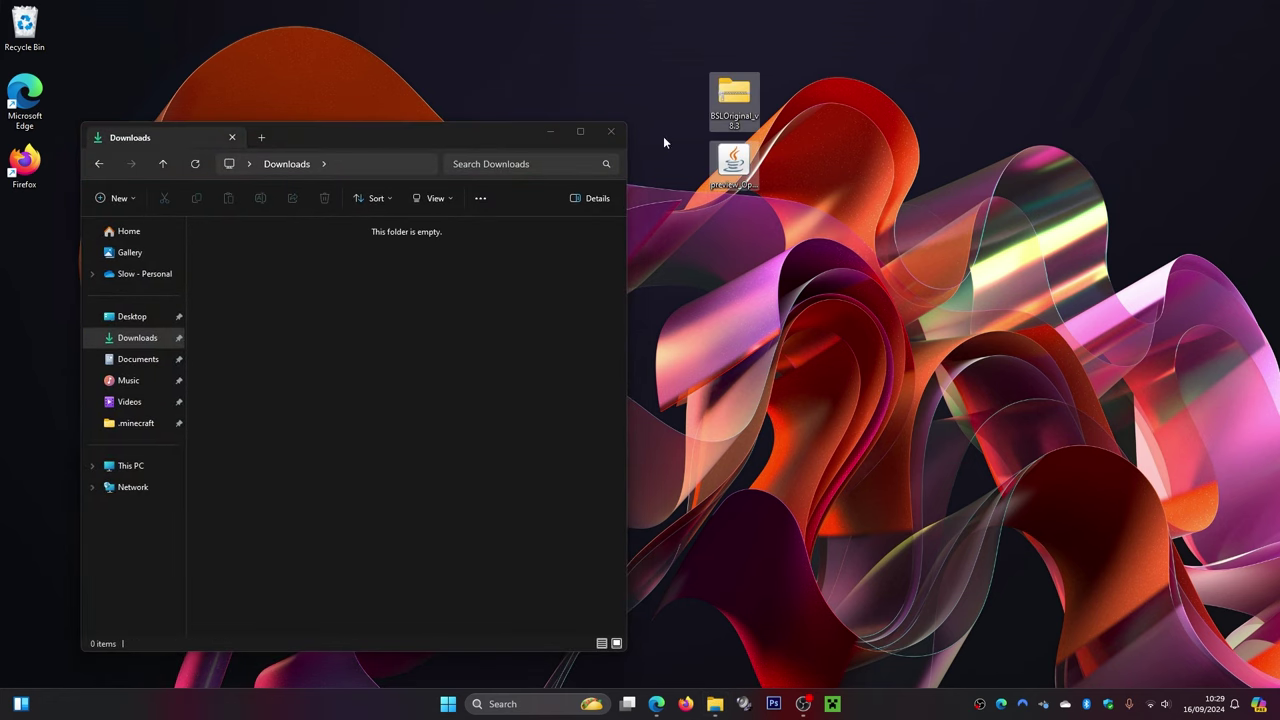
pyautogui.click(609, 131)
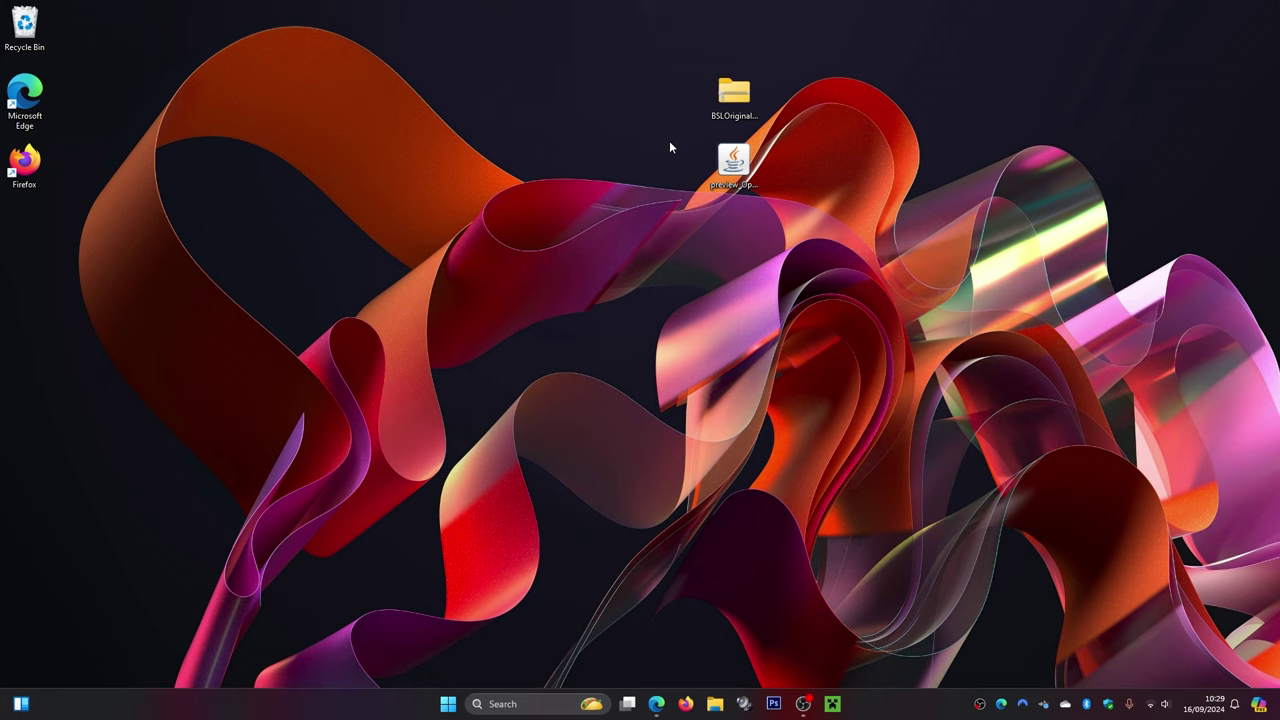
pyautogui.moveTo(667, 140); pyautogui.dragTo(795, 221)
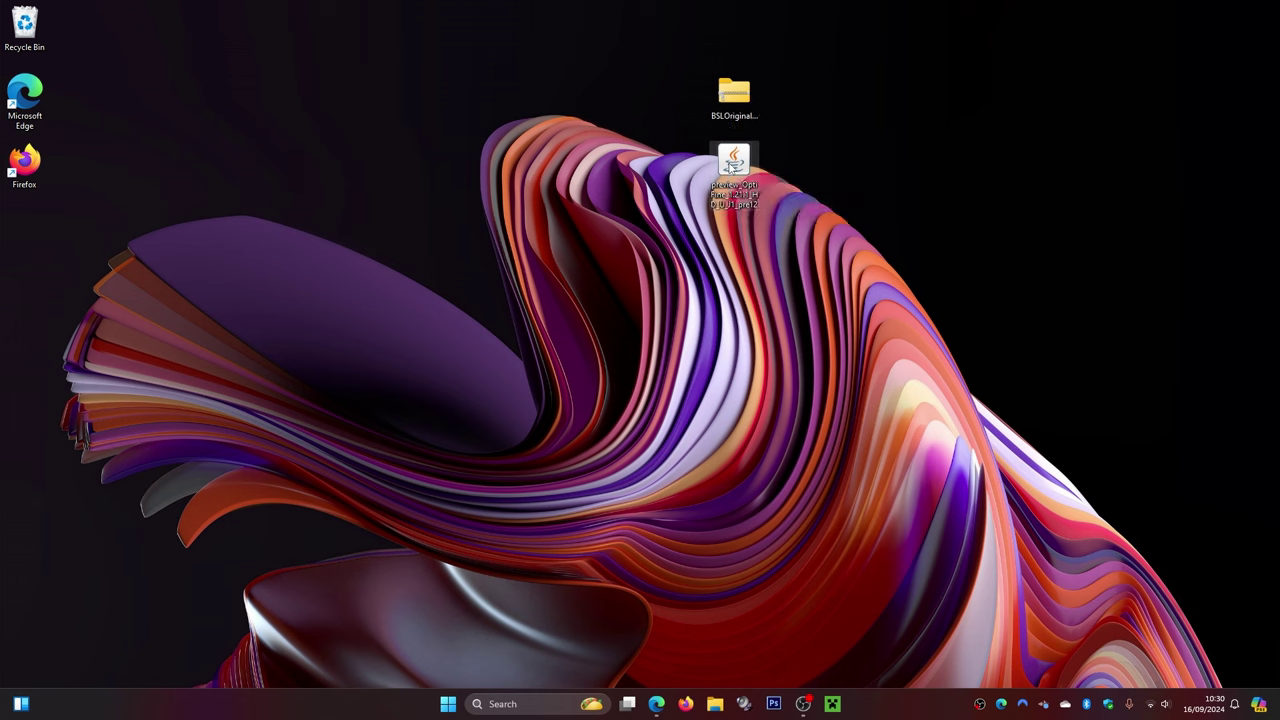
# Run the OptiFine 1.21.1 pre12 jar with Java to install it, then delete the jar.
pyautogui.rightClick(731, 170)
pyautogui.moveTo(778, 229)
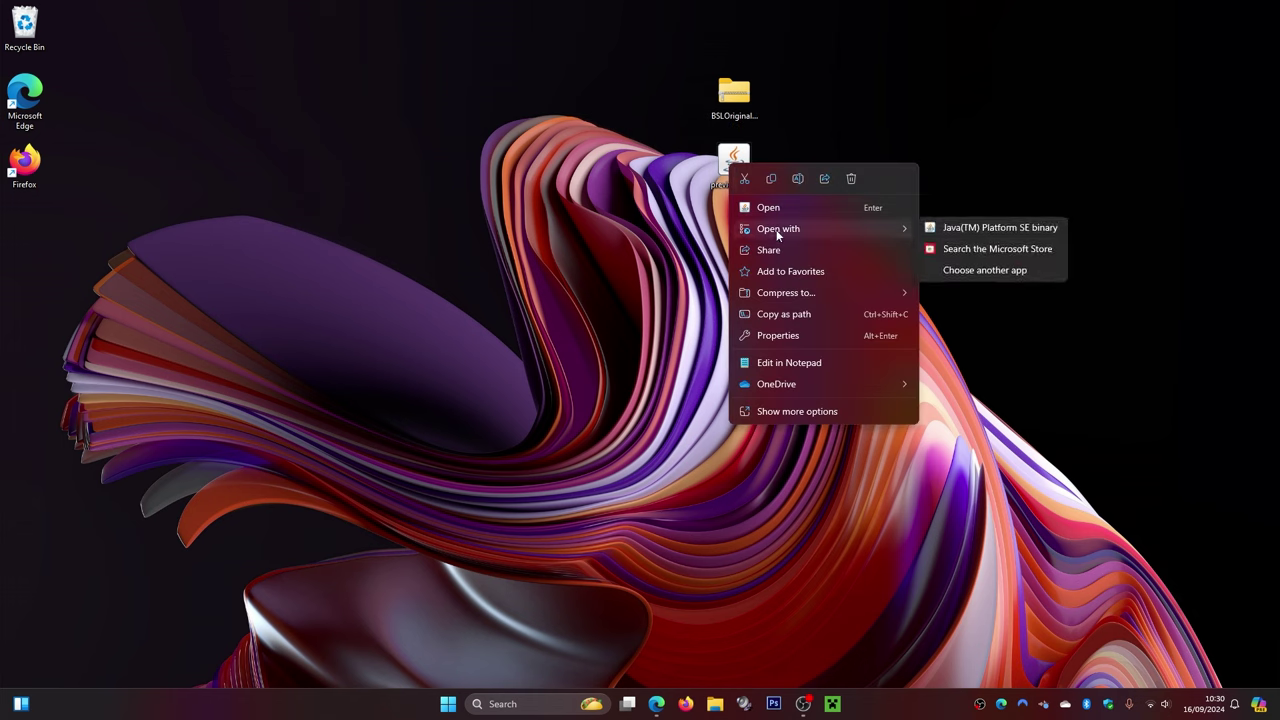
pyautogui.click(990, 232)
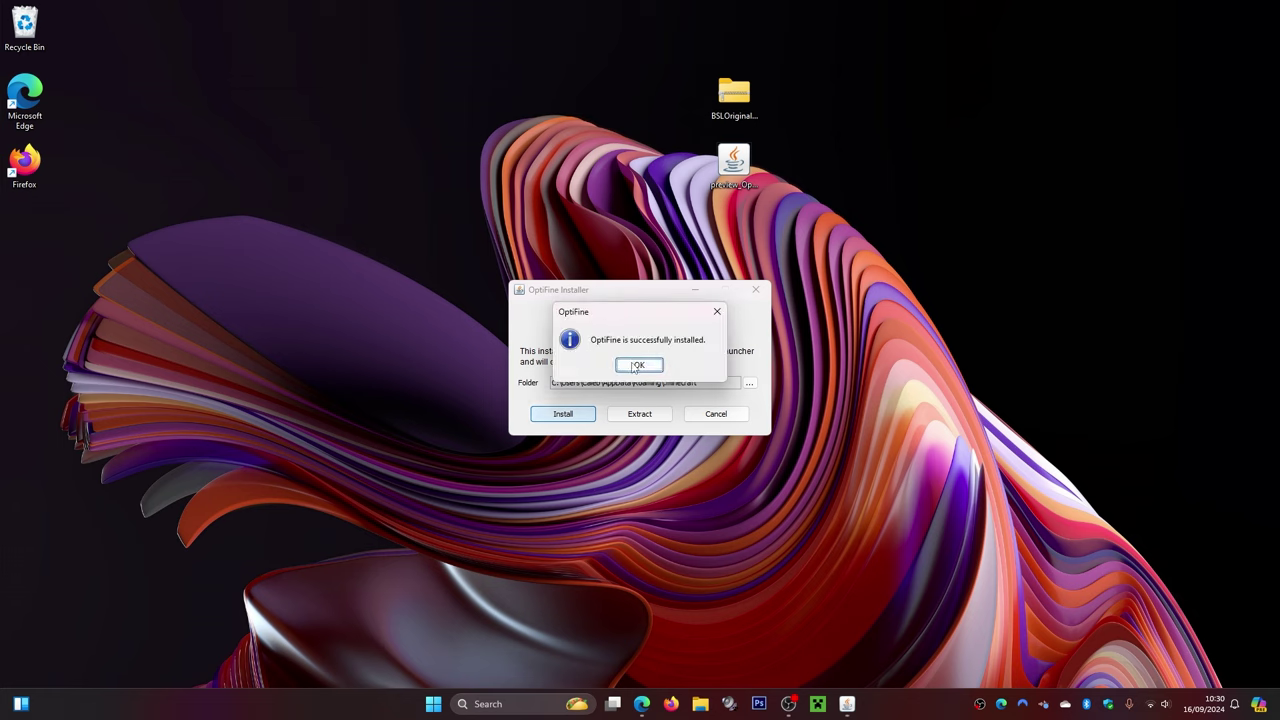
pyautogui.click(638, 365)
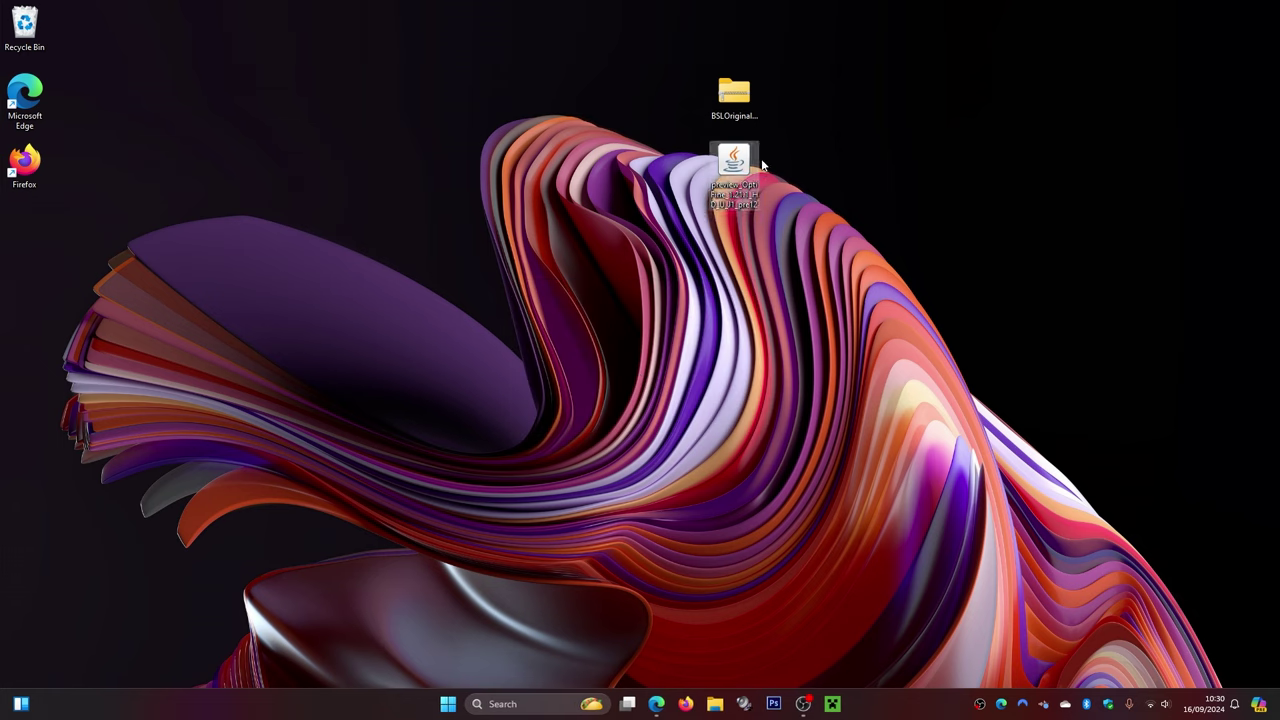
pyautogui.press('Delete')
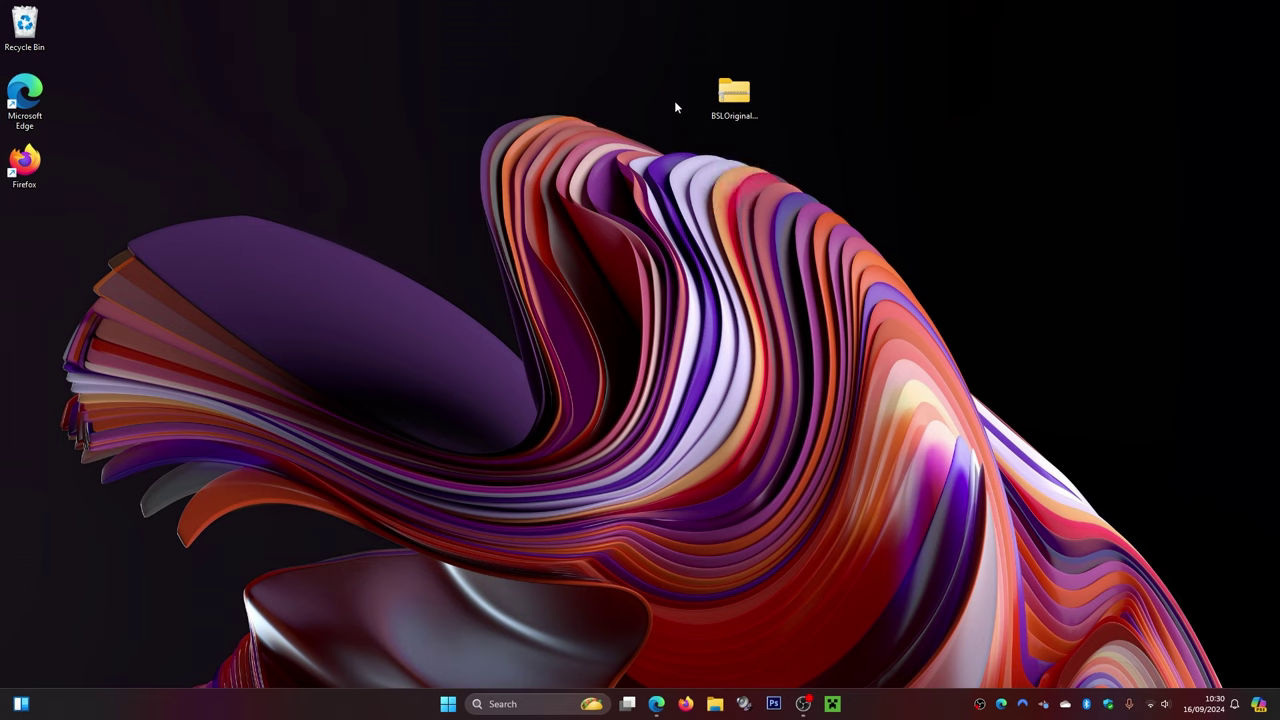
# Reposition the BSLOriginal folder on the desktop and bring up the Windows Run dialog.
pyautogui.moveTo(733, 95); pyautogui.dragTo(624, 194)
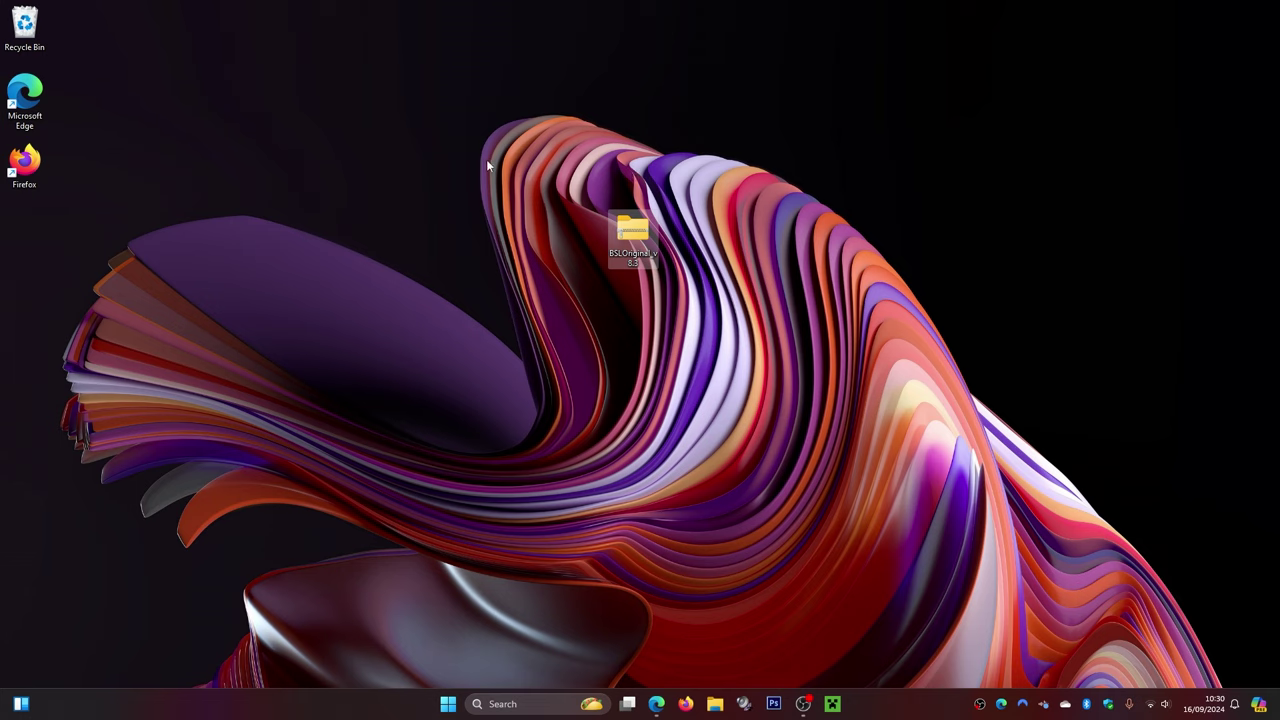
pyautogui.click(500, 705)
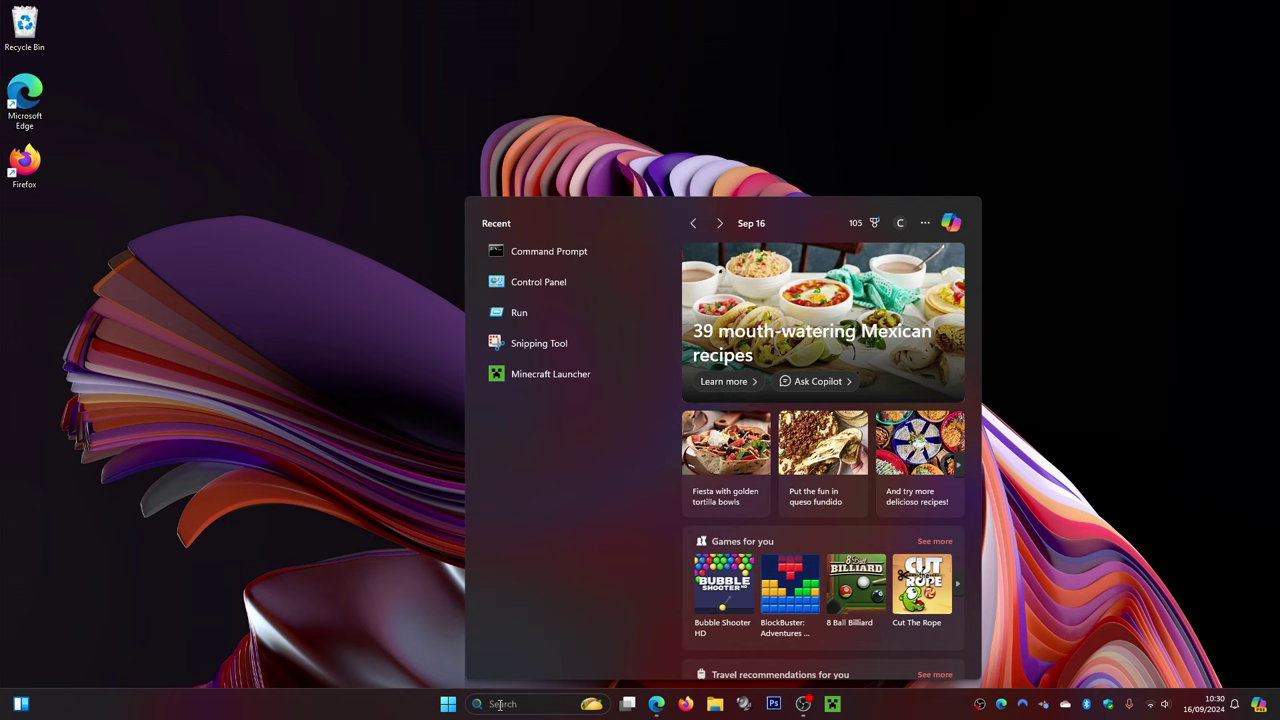
pyautogui.write('run')
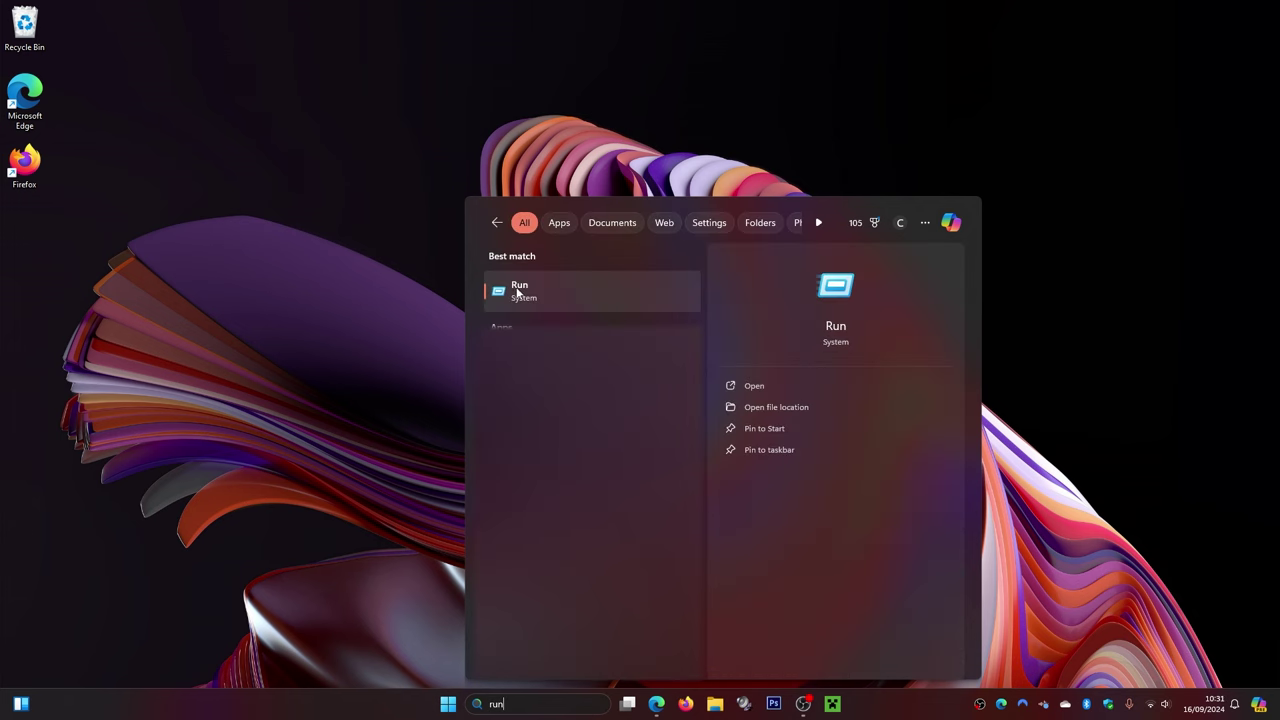
pyautogui.click(540, 297)
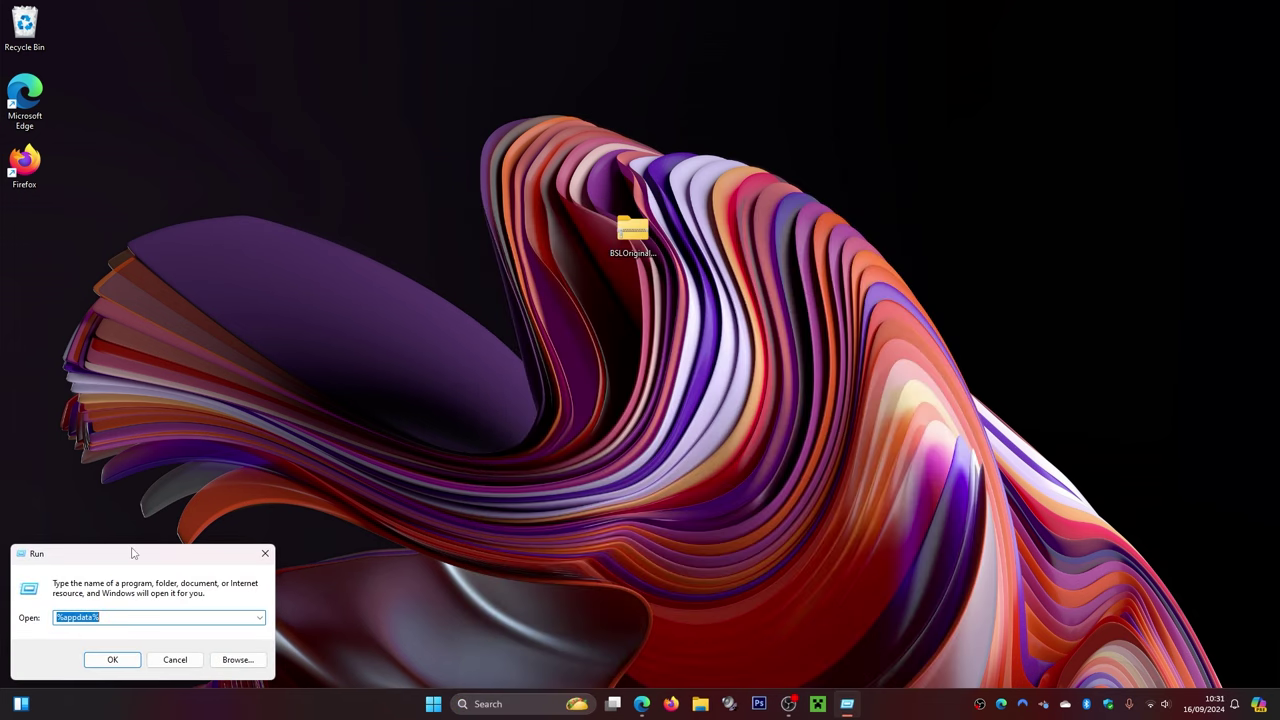
# Run %appdata% to open the AppData Roaming folder.
pyautogui.click(112, 615)
pyautogui.doubleClick(108, 618)
pyautogui.click(114, 617)
pyautogui.click(111, 661)
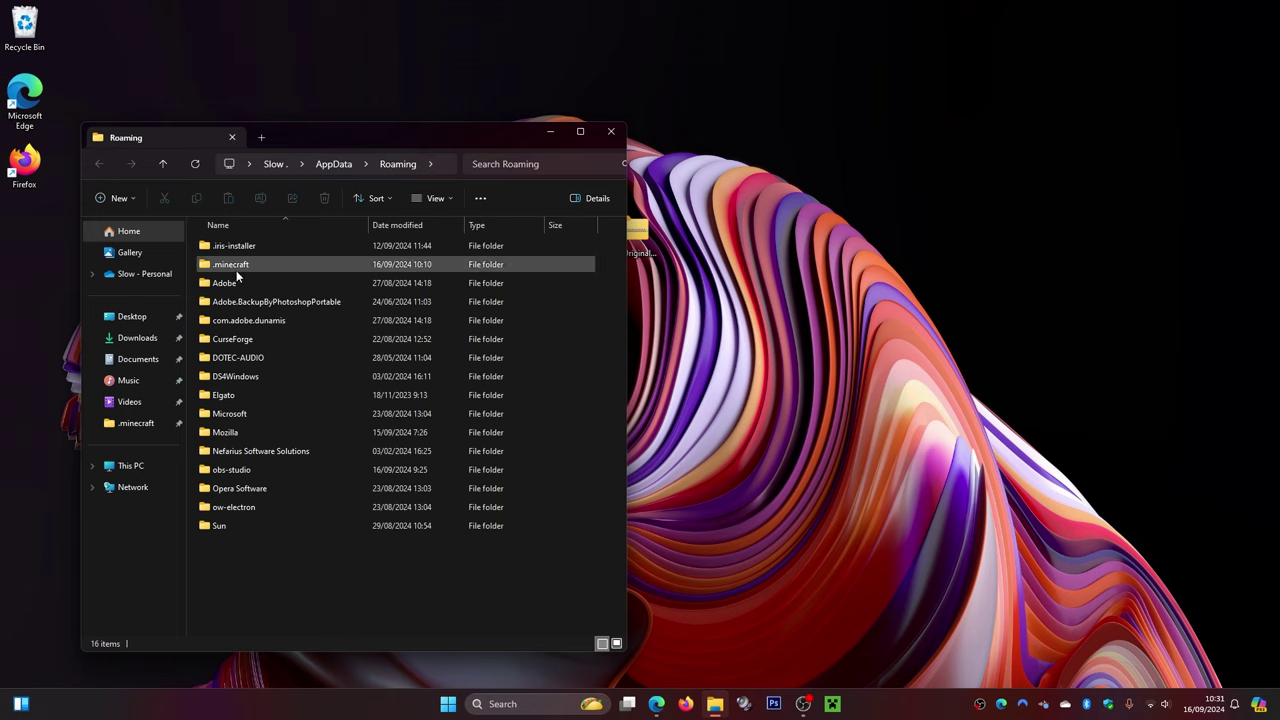
# Move the BSLOriginal_v8.3 folder into .minecraft\shaderpacks, then close File Explorer.
pyautogui.moveTo(231, 266)
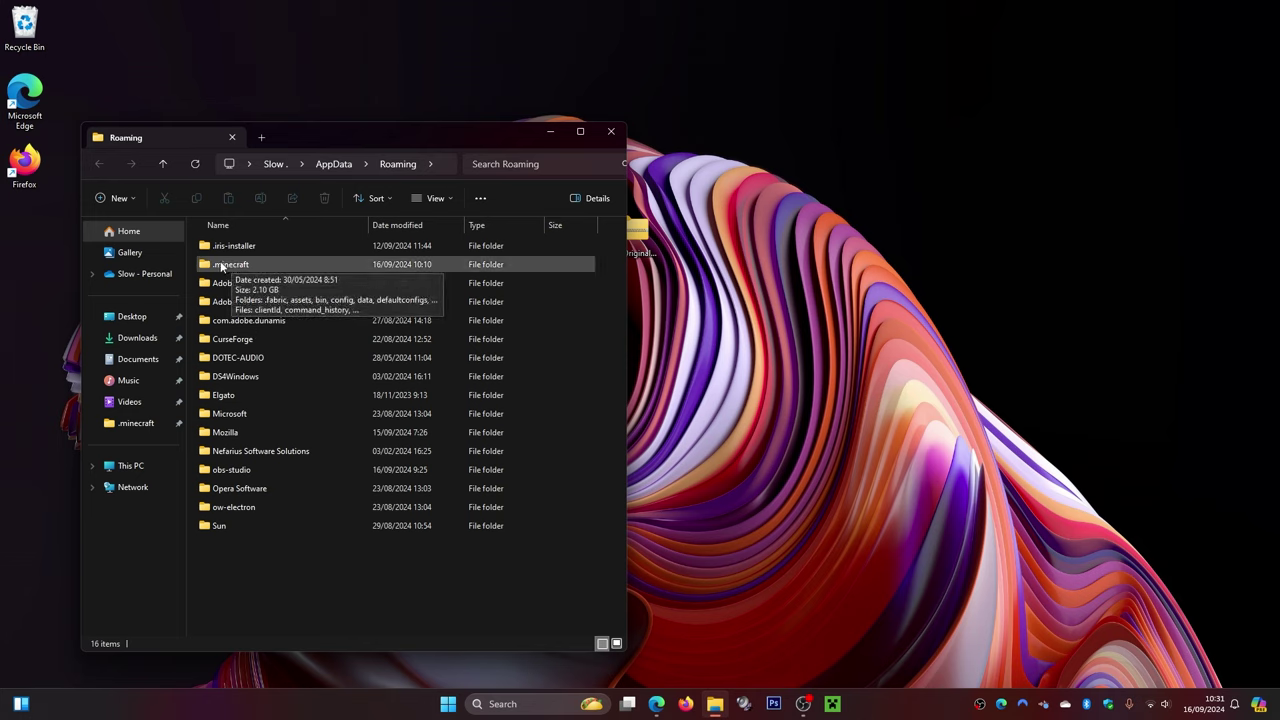
pyautogui.doubleClick(231, 265)
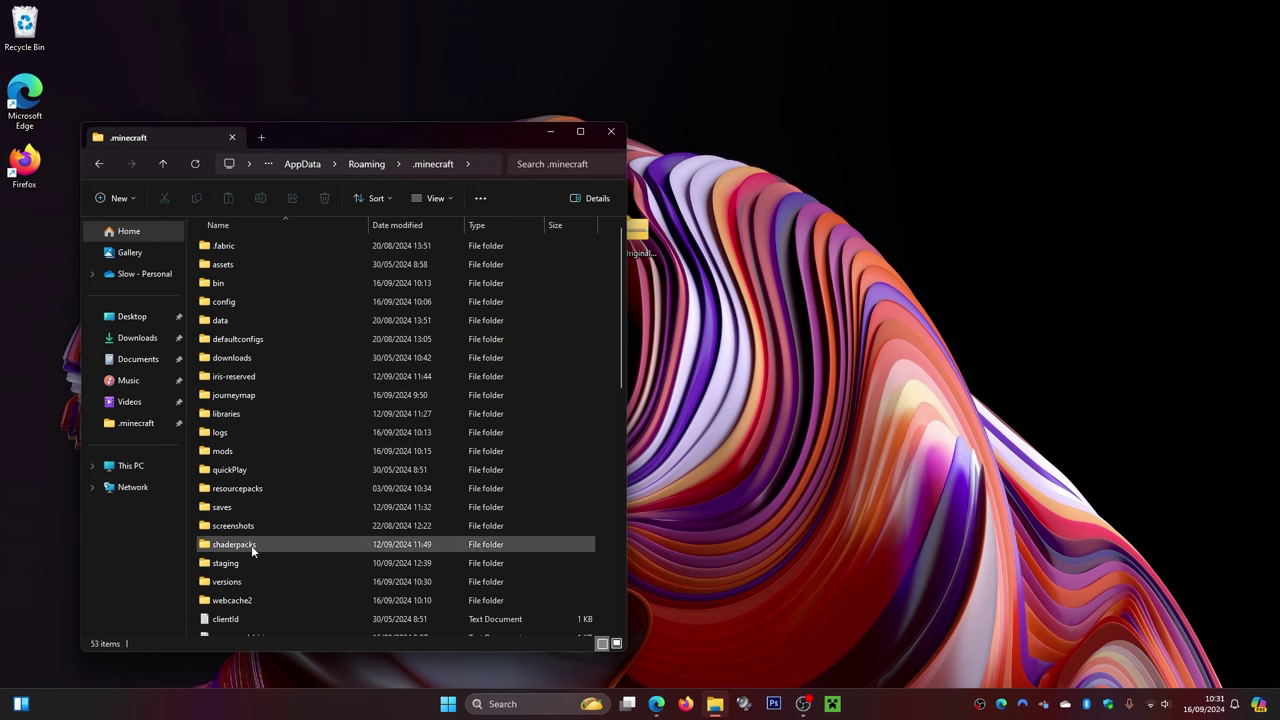
pyautogui.moveTo(248, 547)
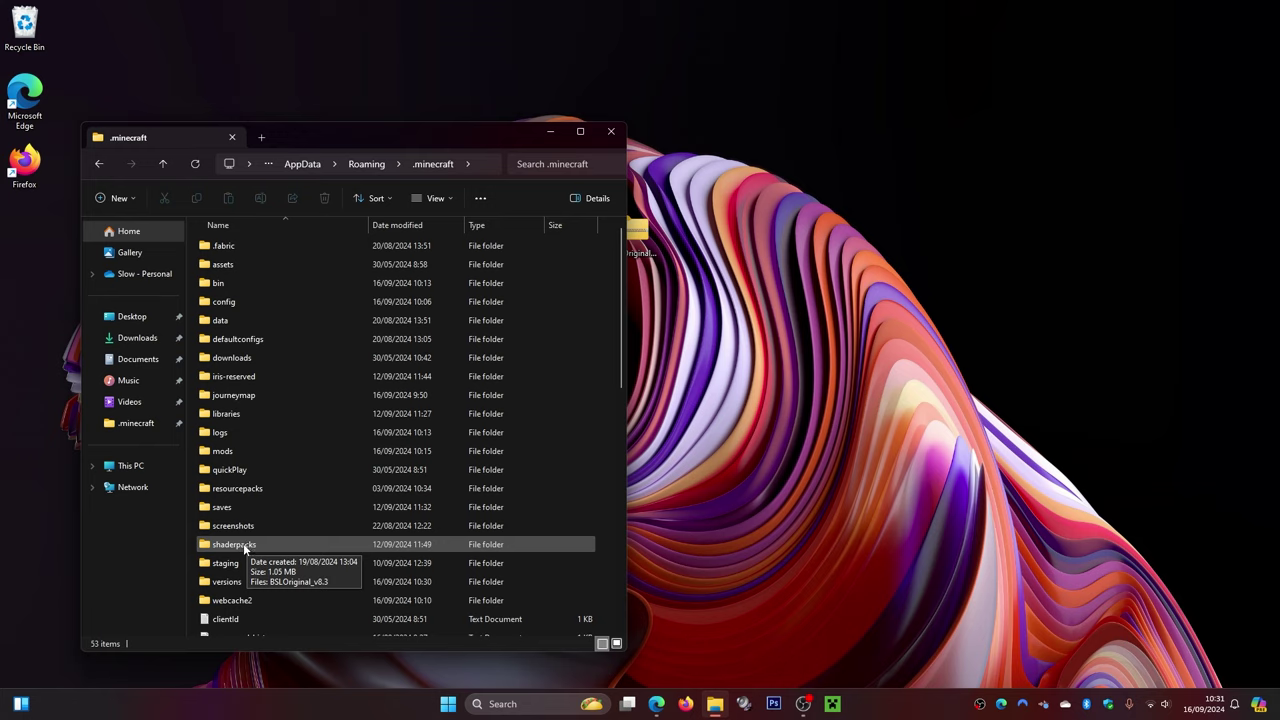
pyautogui.doubleClick(244, 548)
pyautogui.moveTo(683, 236); pyautogui.dragTo(281, 325)
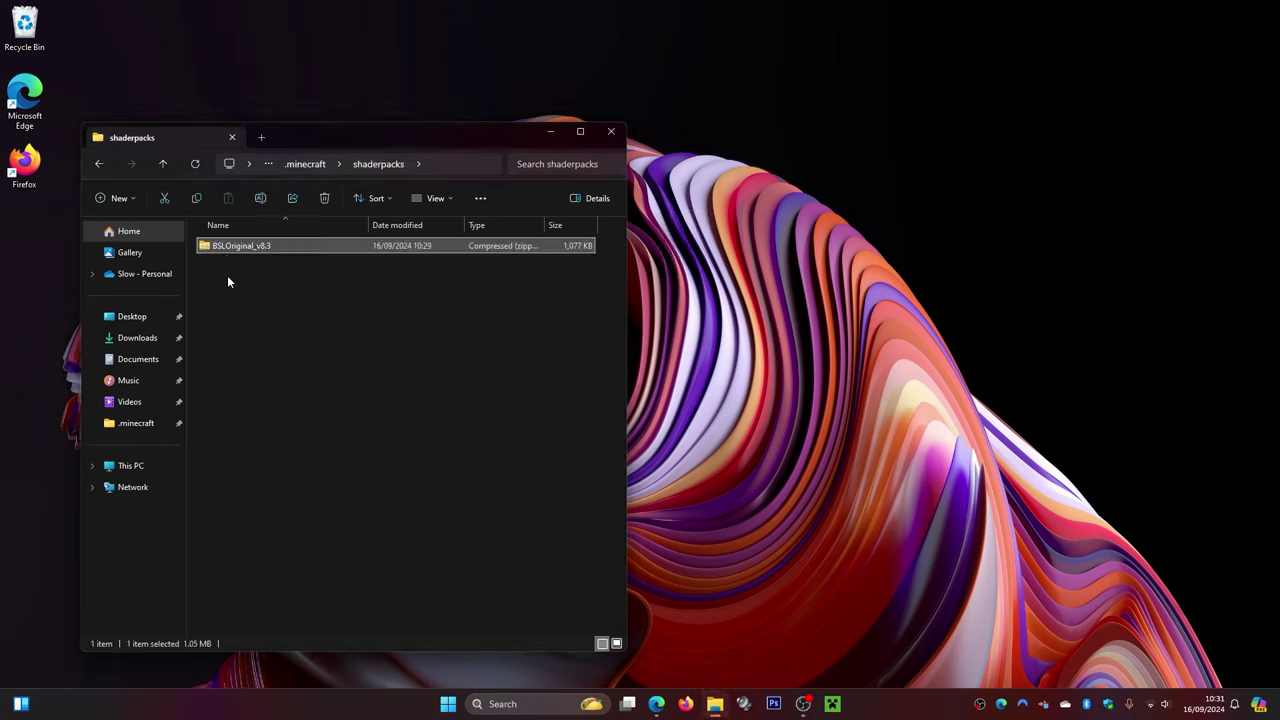
pyautogui.click(611, 131)
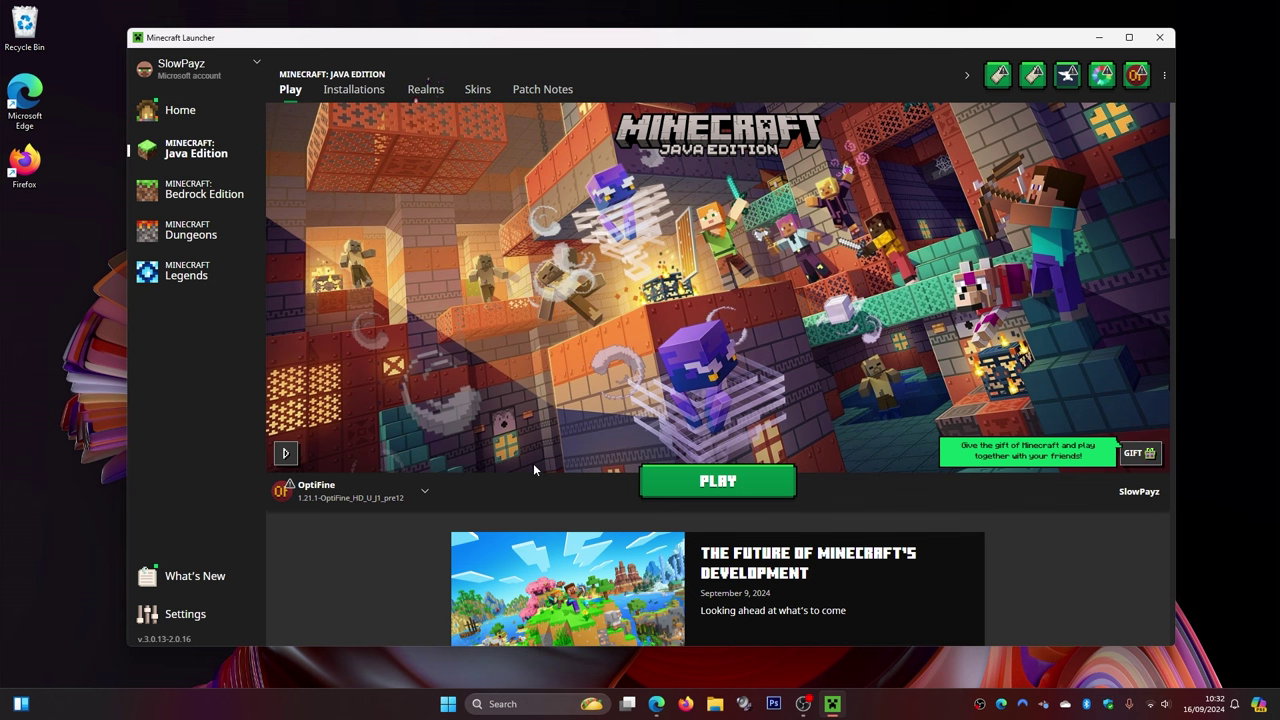
# Launch Minecraft from the OptiFine 1.21.1 installation and load a world.
pyautogui.moveTo(333, 497)
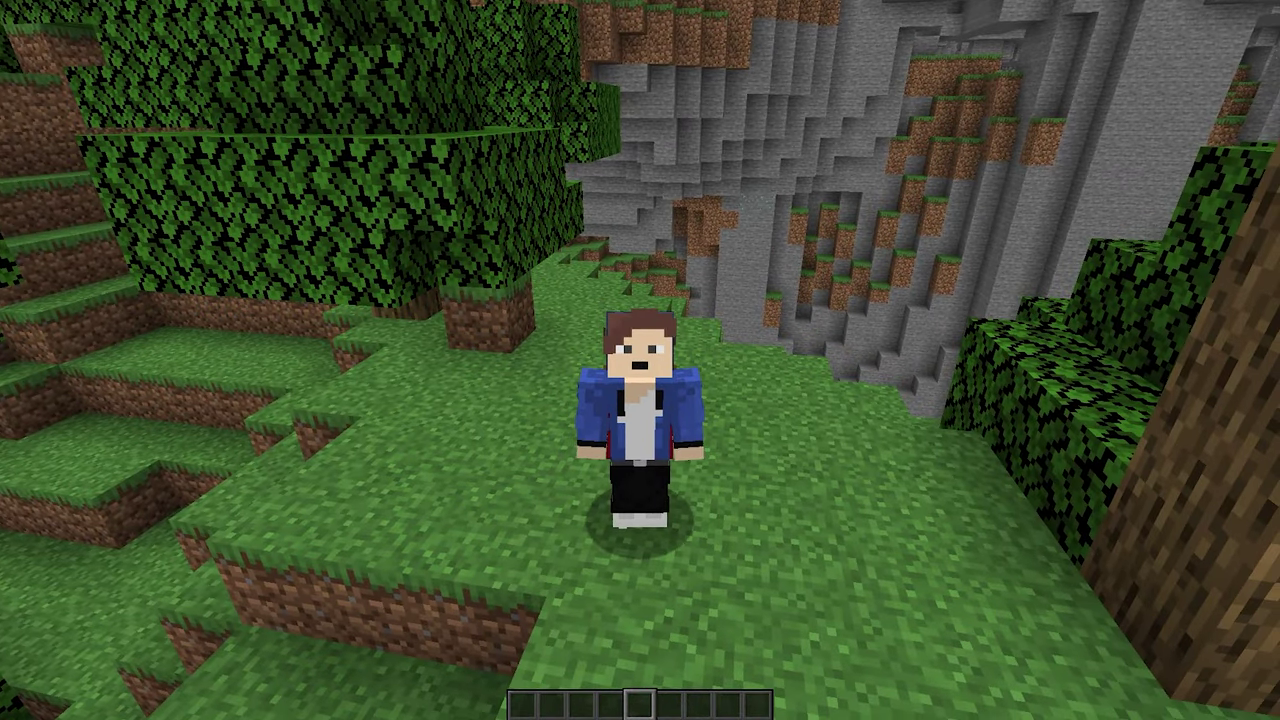
# Select BSLOriginal_v8.3.zip under Options > Video Settings > Shaders and apply it.
pyautogui.press('Escape')
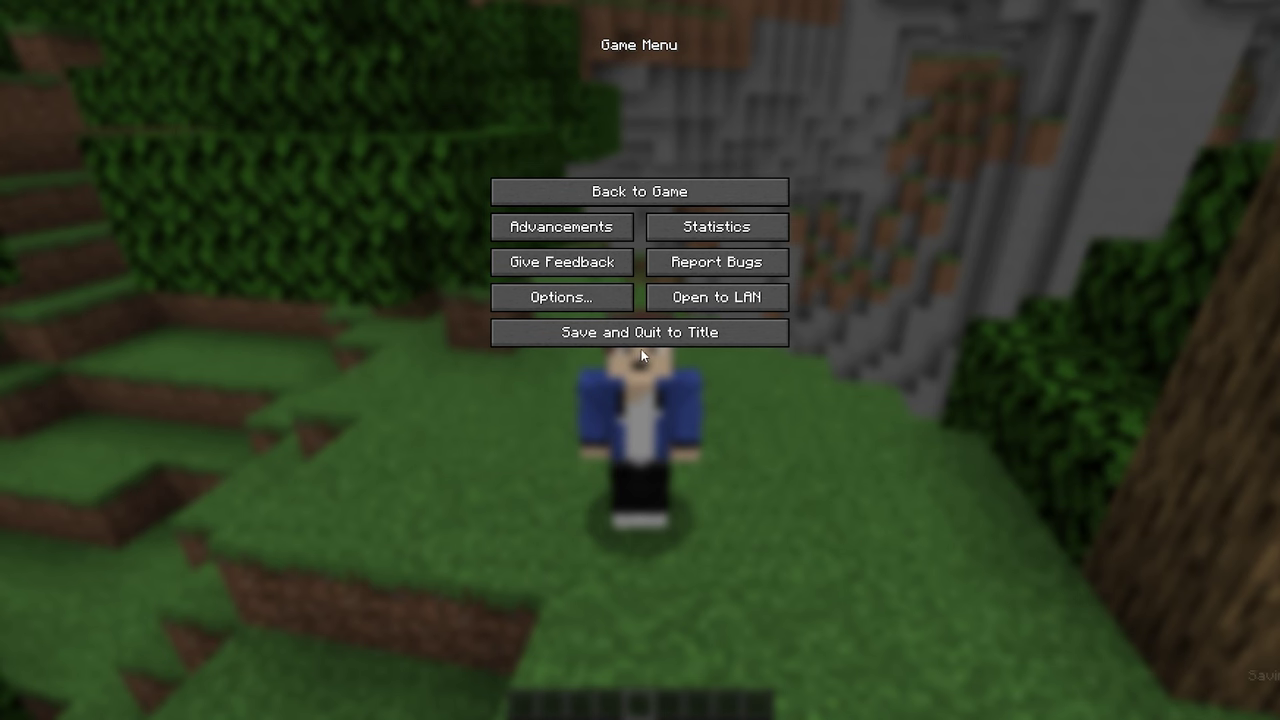
pyautogui.click(546, 299)
pyautogui.click(487, 170)
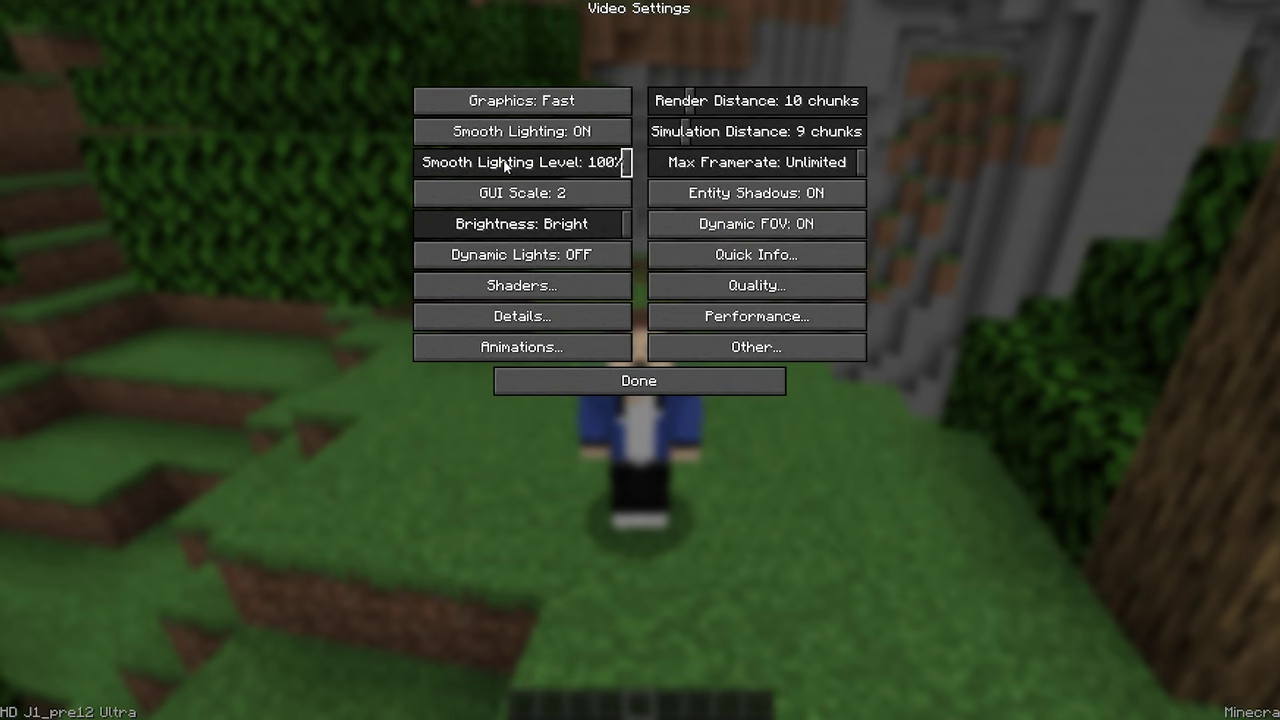
pyautogui.click(536, 288)
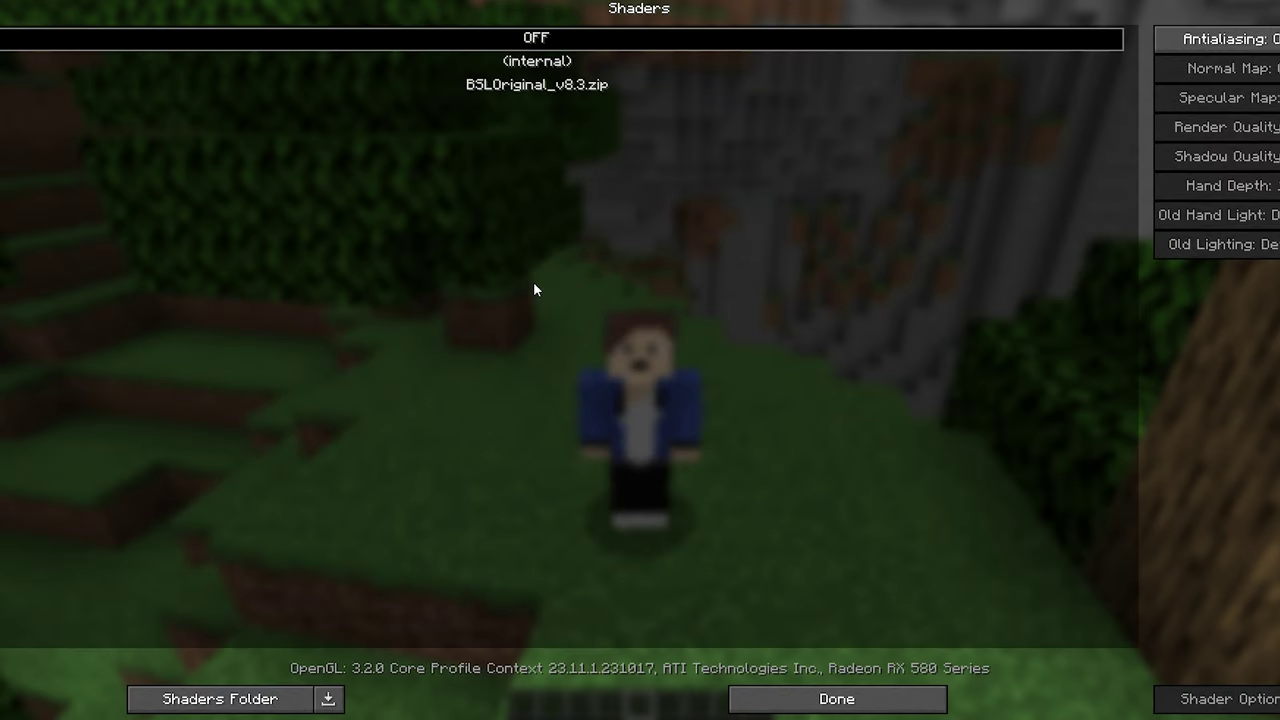
pyautogui.click(494, 87)
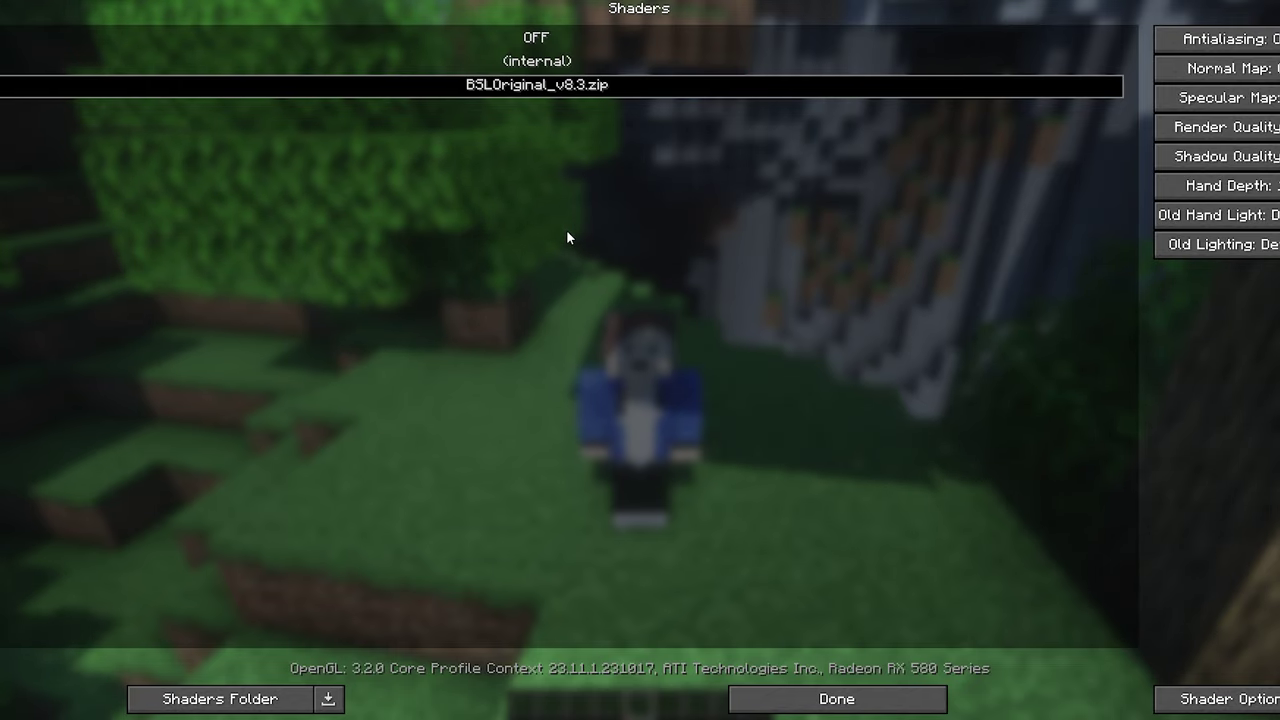
pyautogui.click(802, 694)
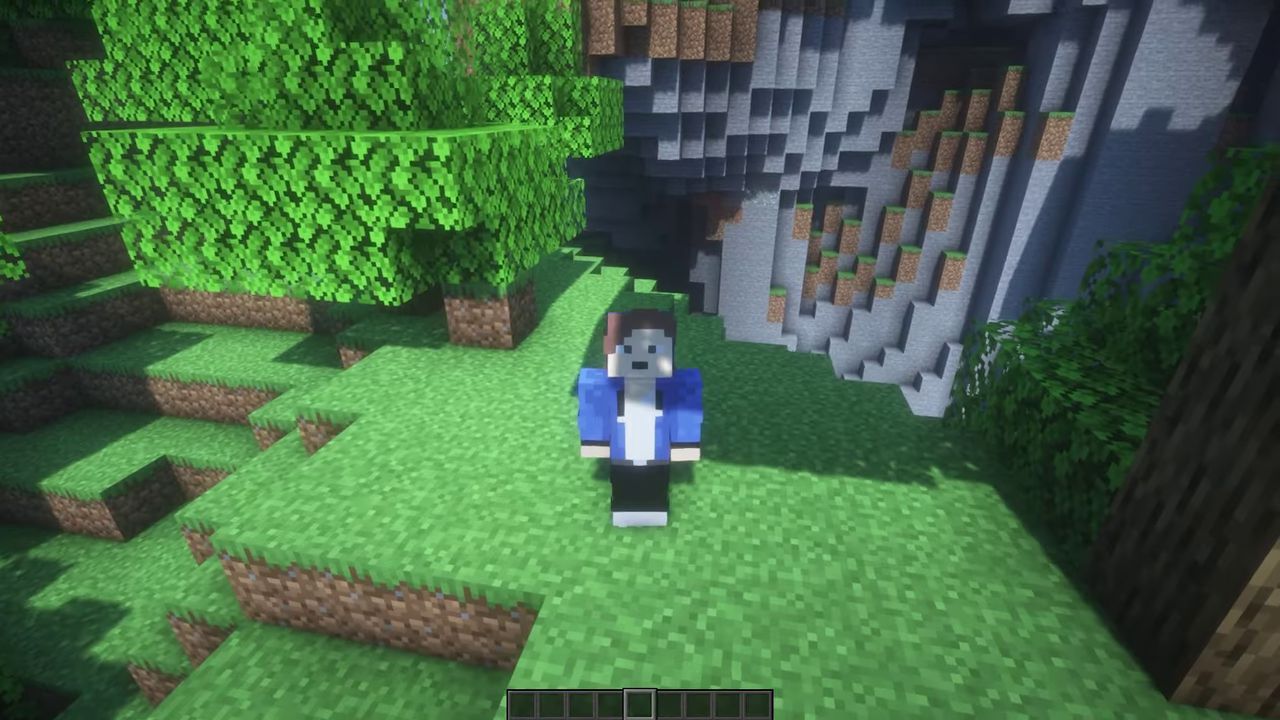